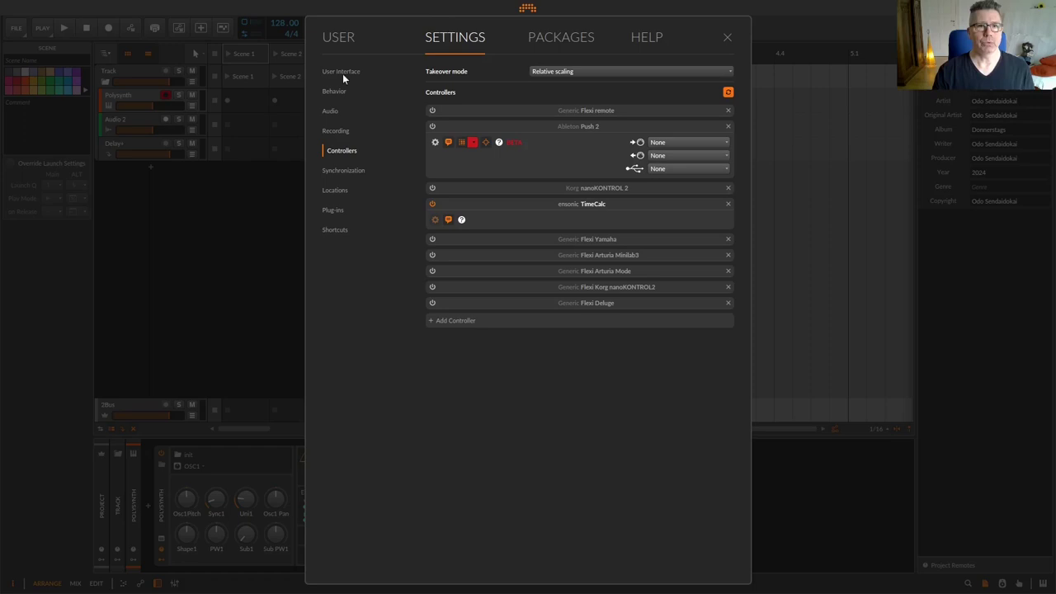
Step: Add a new controller with Hardware Vendor Generic and product Flexi
click(334, 150)
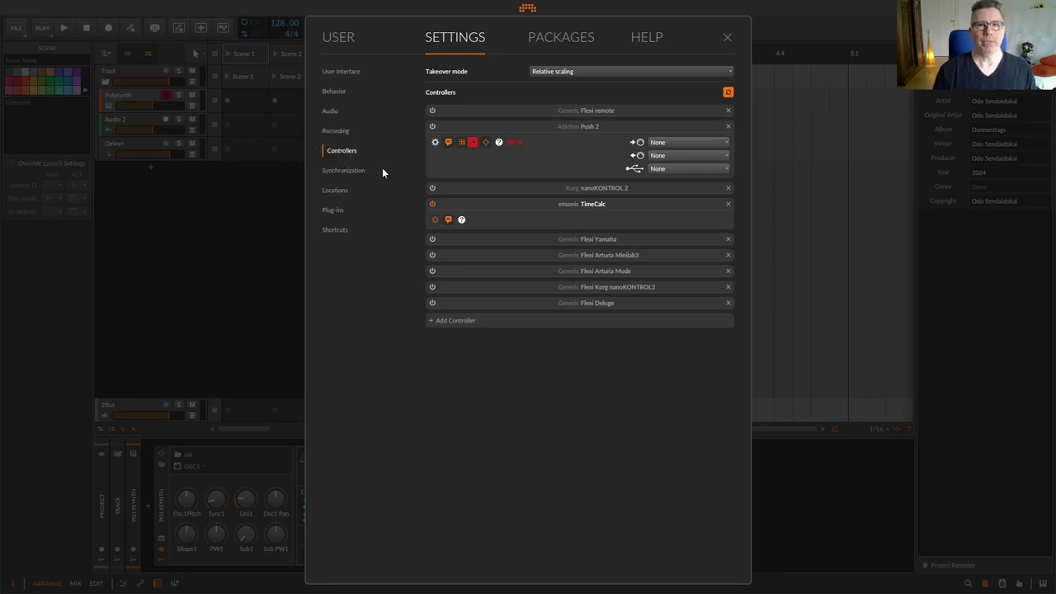
click(440, 320)
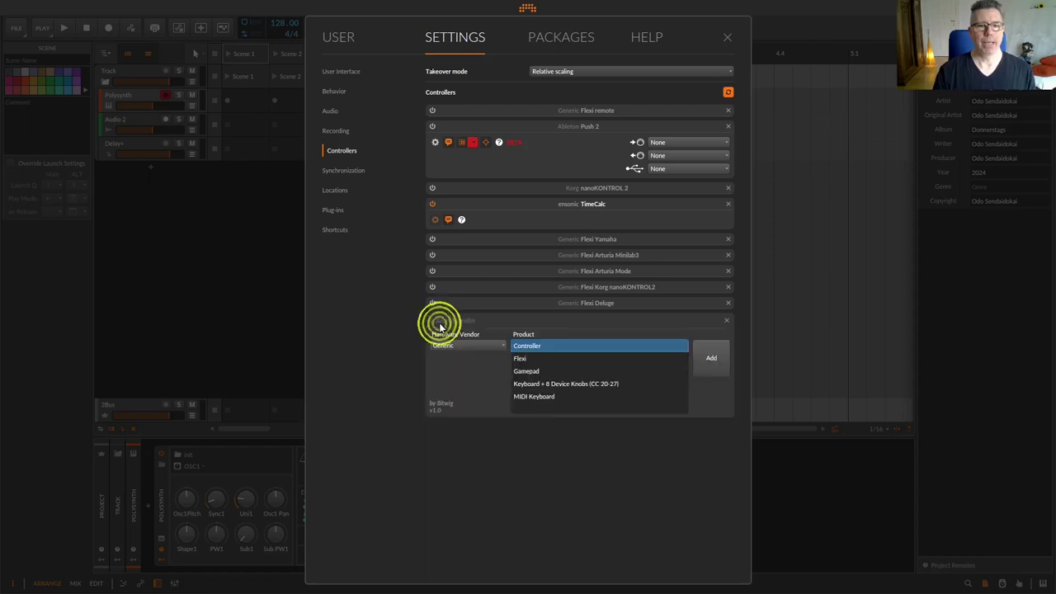
click(531, 359)
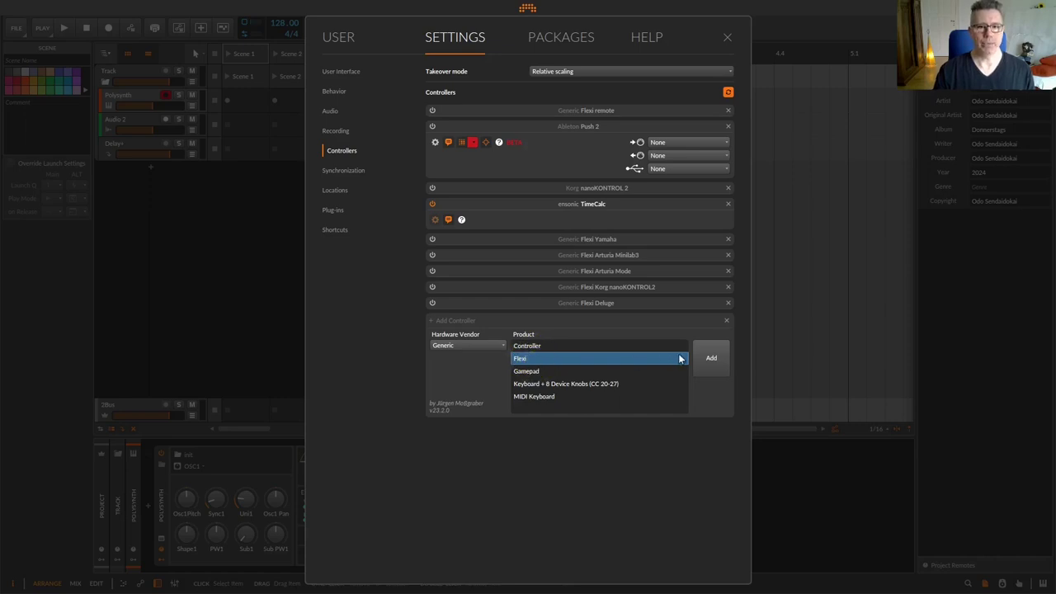
click(708, 355)
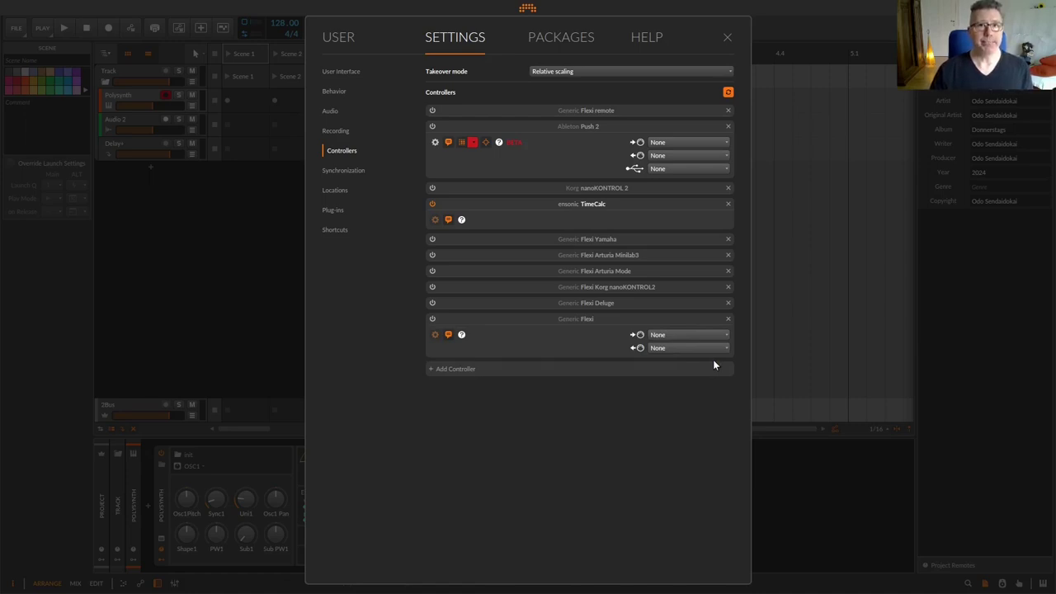
Step: Rename the new Flexi controller to 'Flexi Arturia MiniLab 3'
double_click(587, 318)
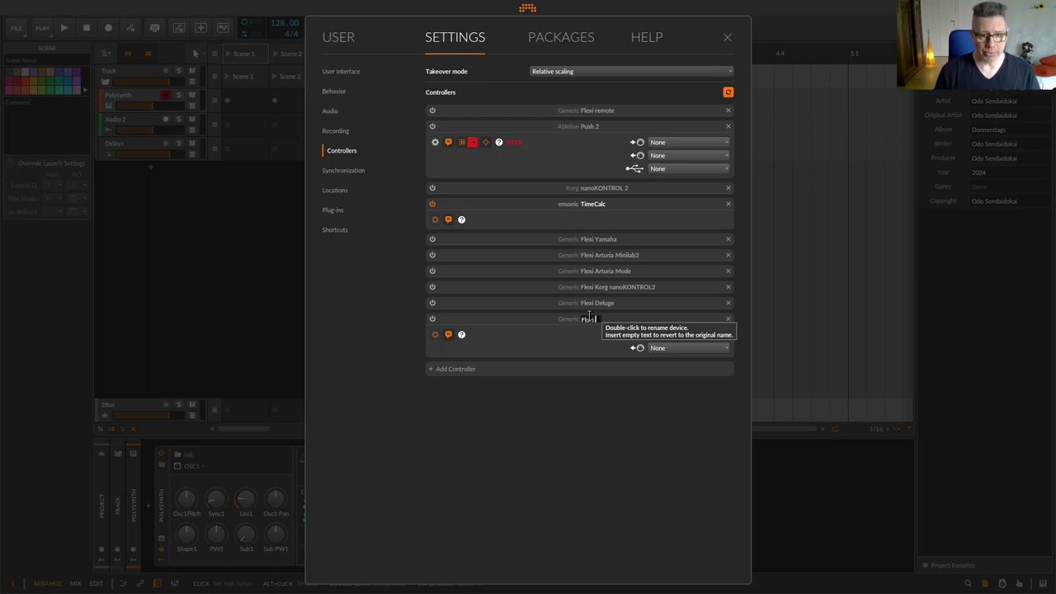
text(Arturia MiniLab 3)
key(Return)
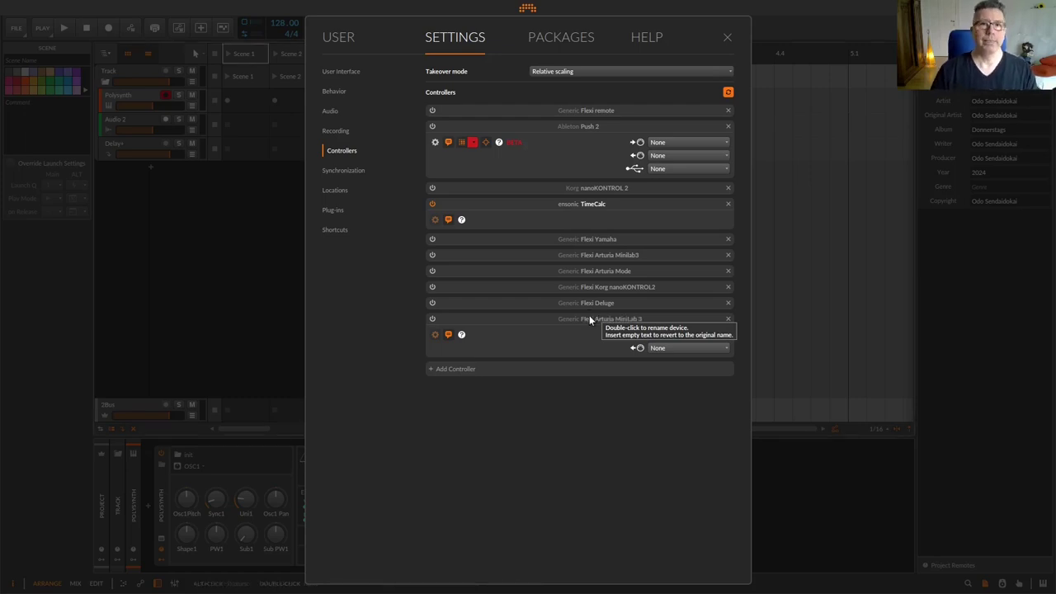
Step: Set both the MIDI input and output ports to 'Minilab3 Minilab3 MIDI'
click(688, 336)
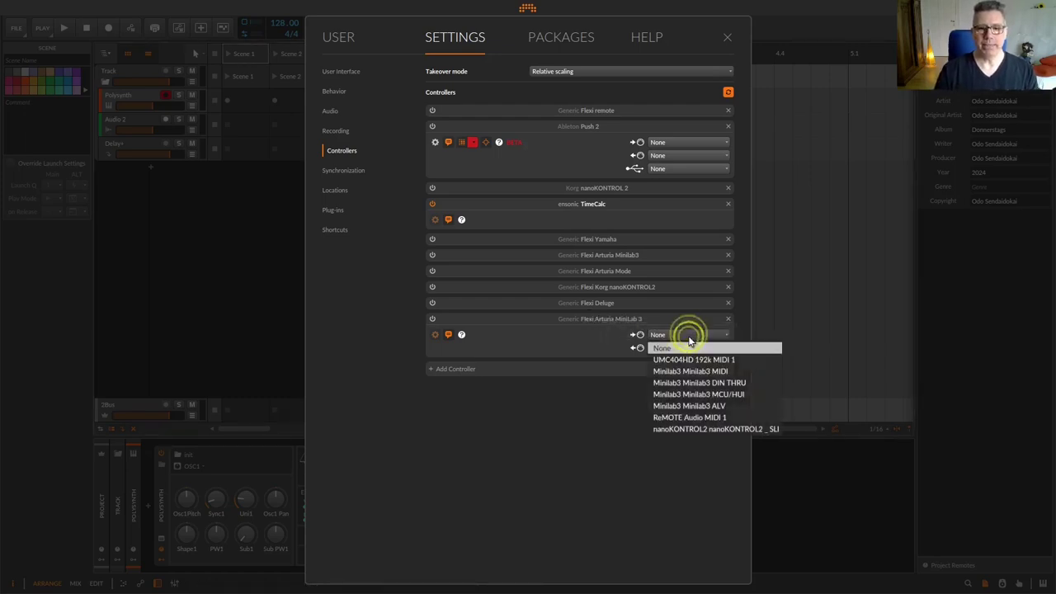
click(690, 372)
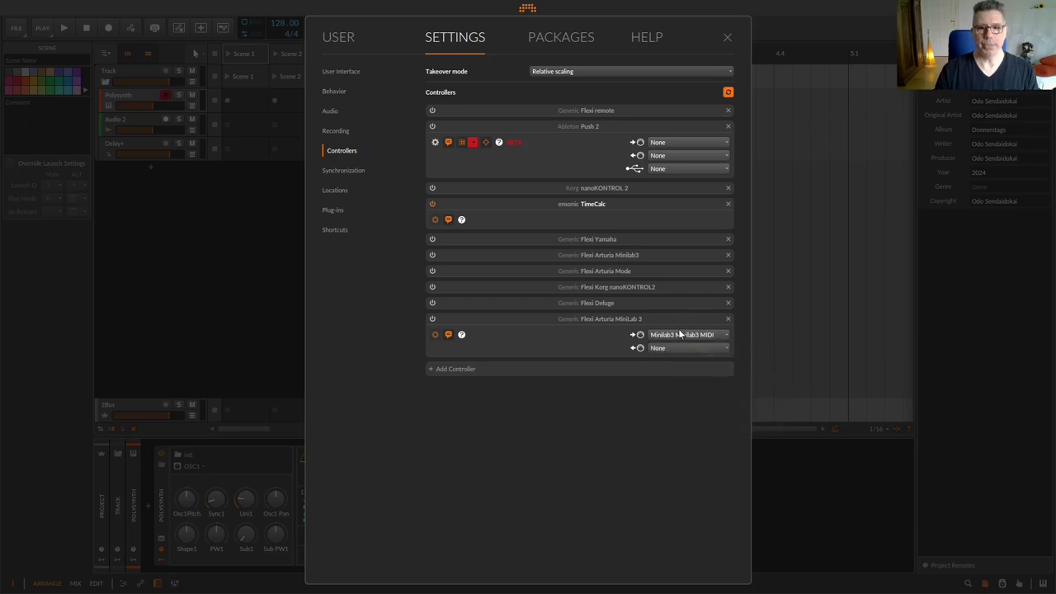
click(684, 348)
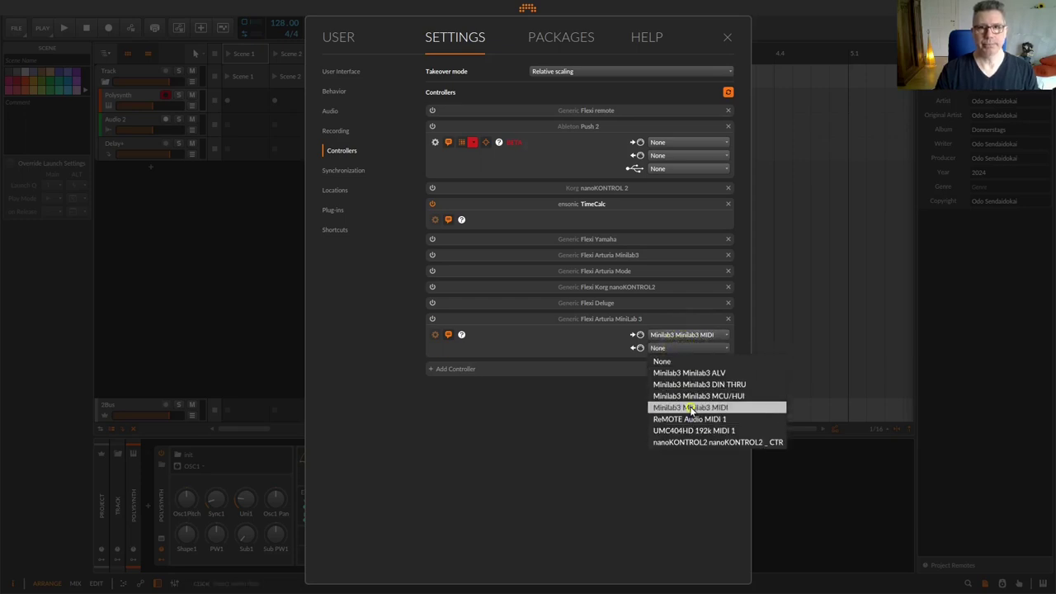
click(691, 408)
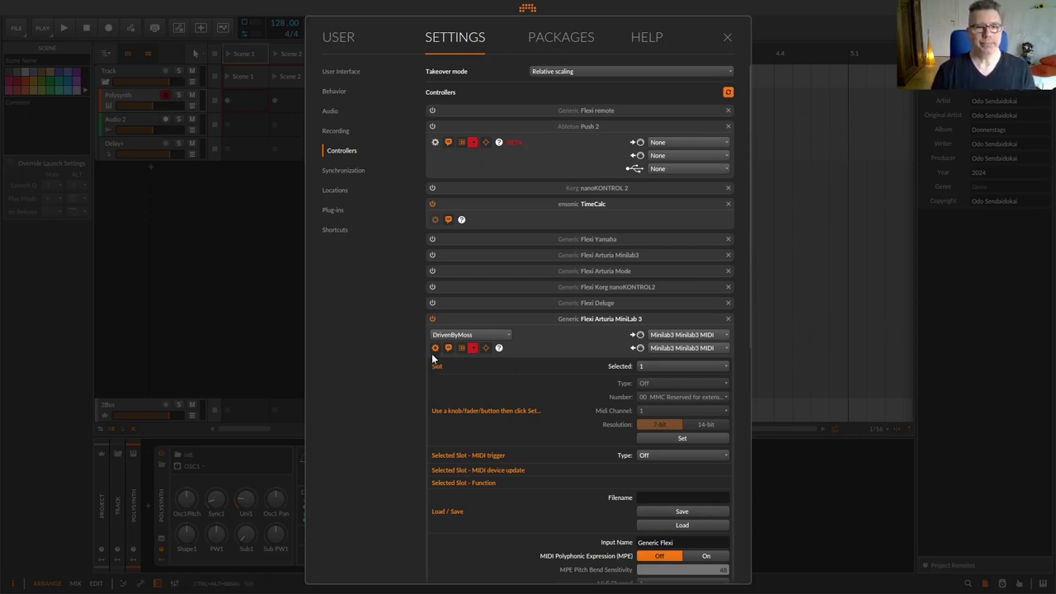
click(431, 318)
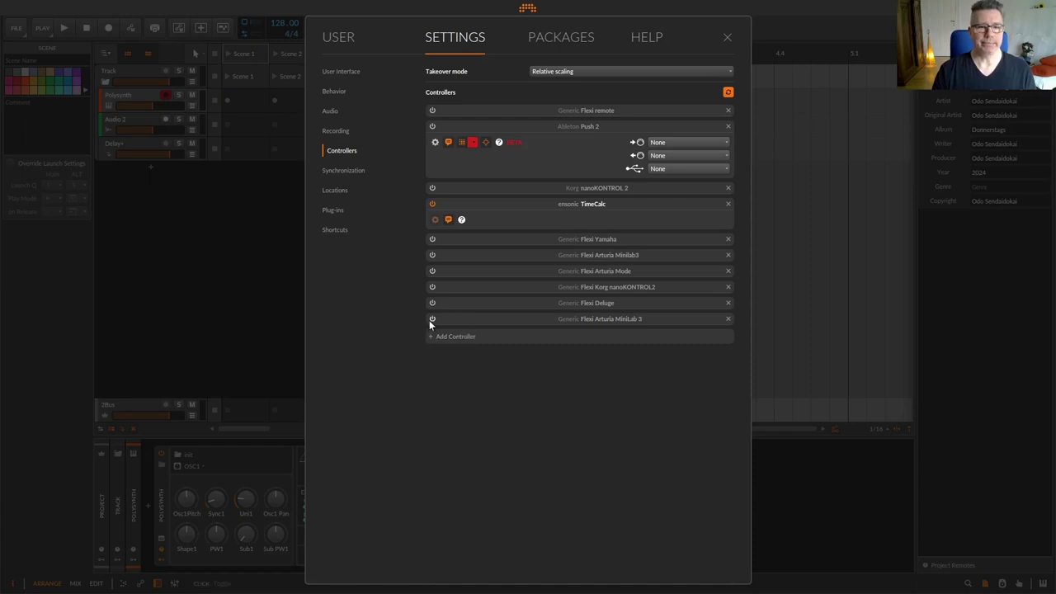
click(429, 320)
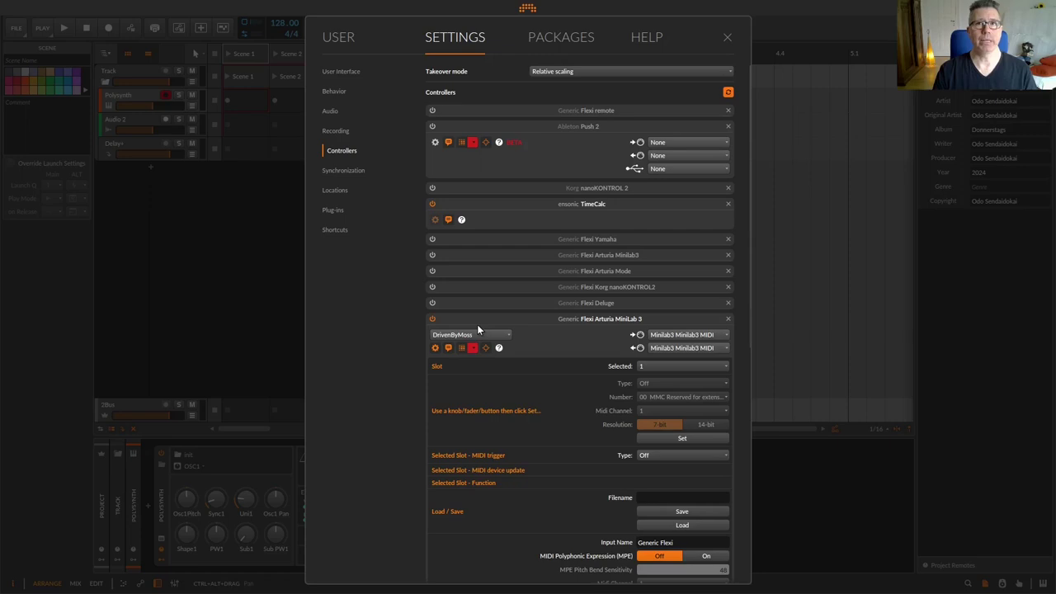
click(447, 334)
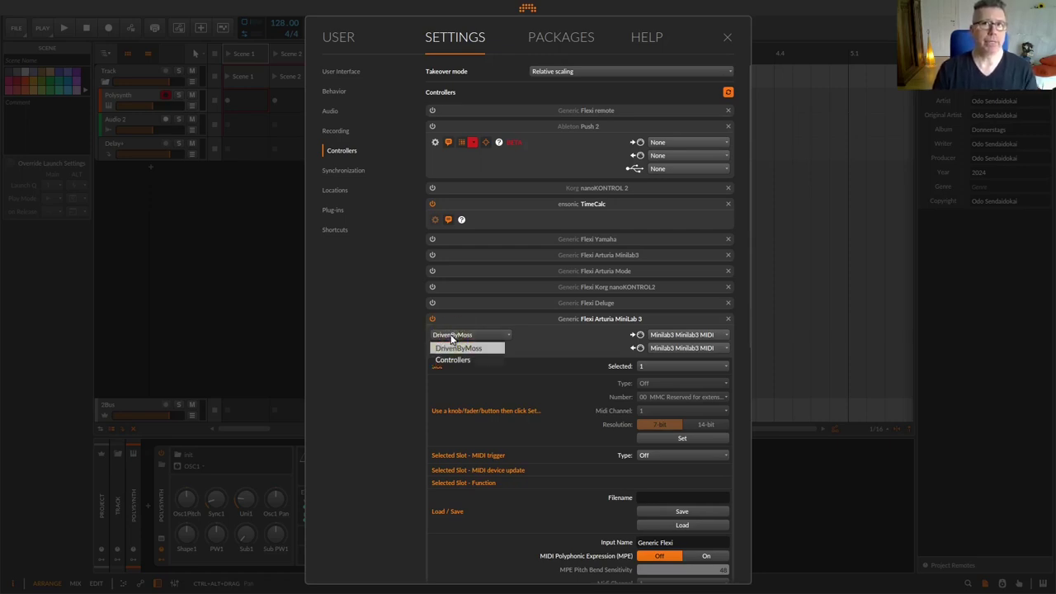
click(535, 336)
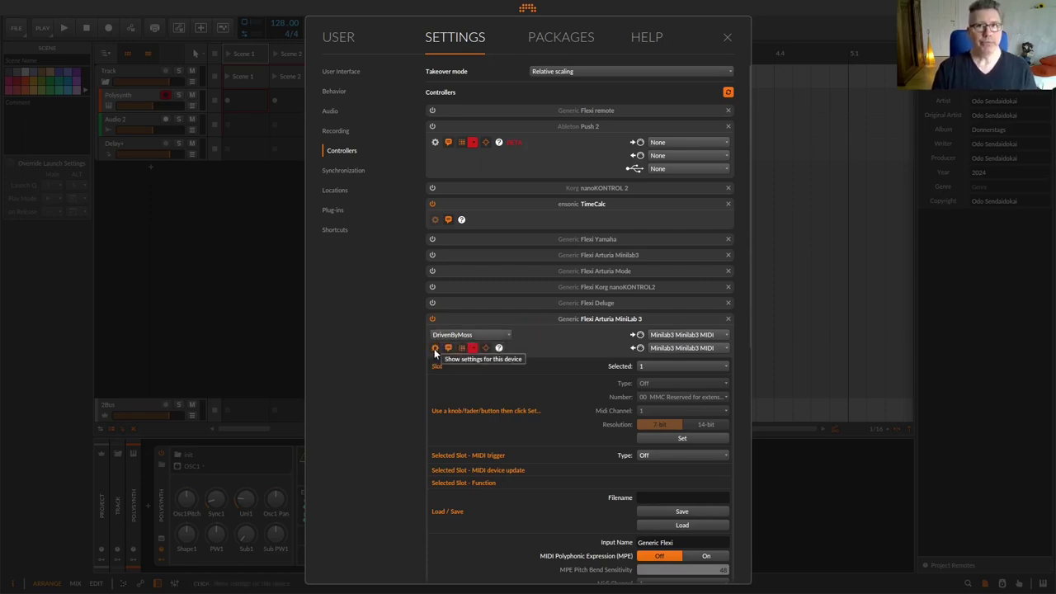
click(435, 348)
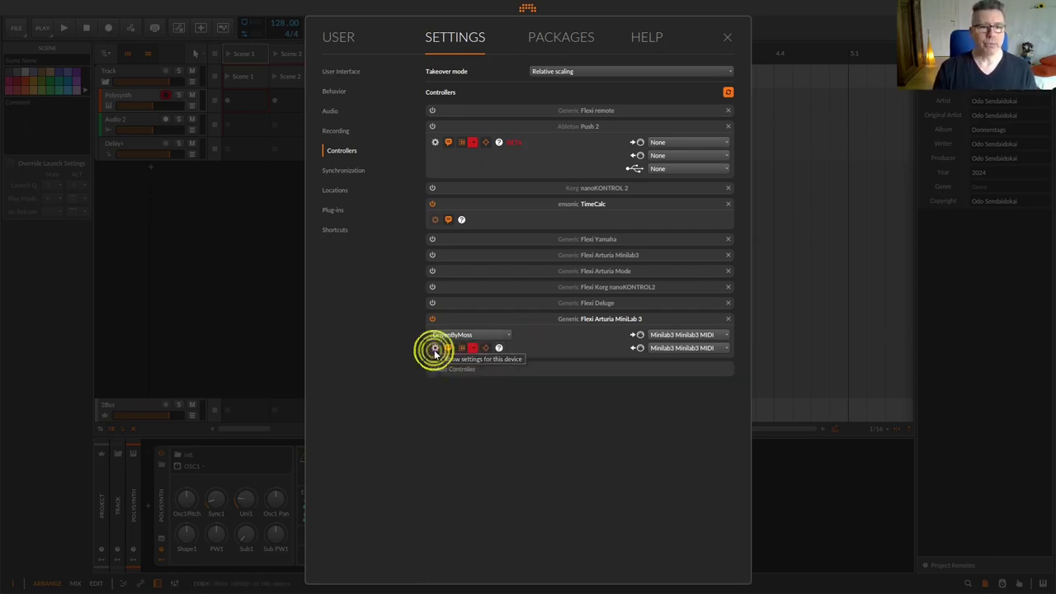
click(435, 348)
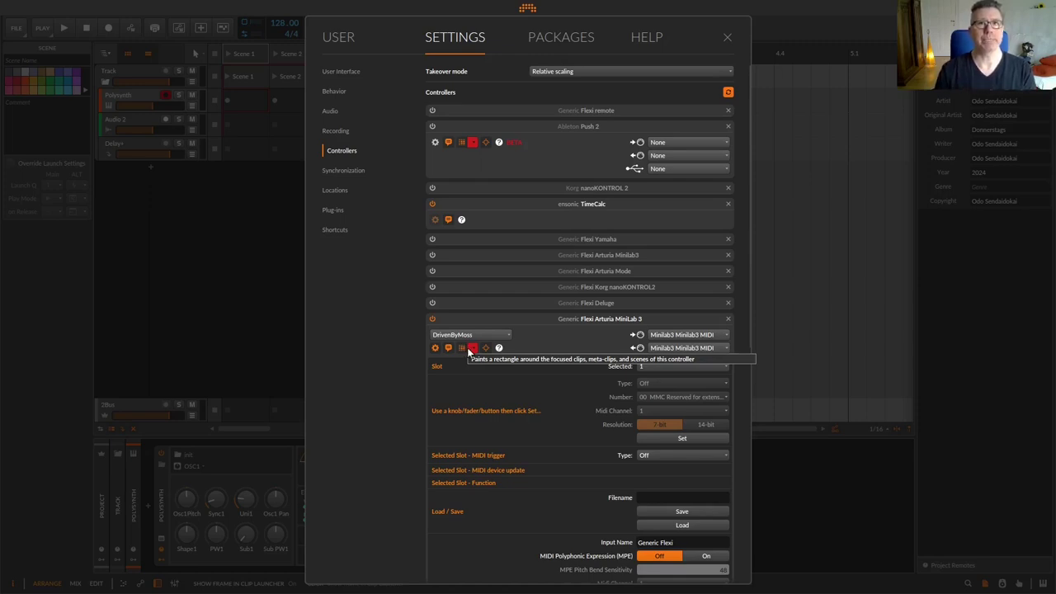
Step: Change the controller colour from red to blue and briefly view the DrivenByMoss help manual
click(473, 348)
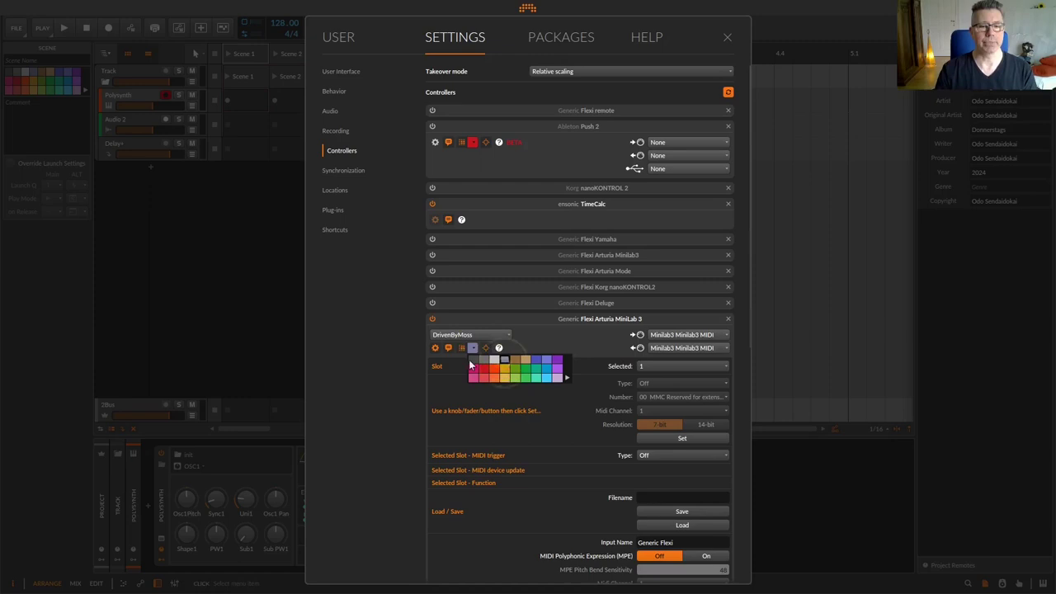
click(547, 369)
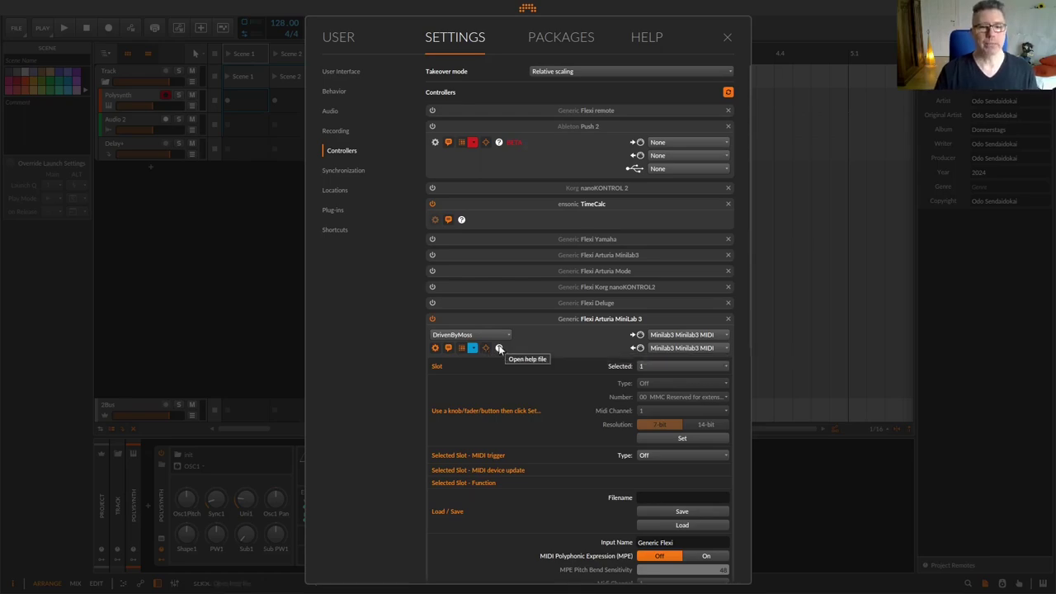
click(500, 347)
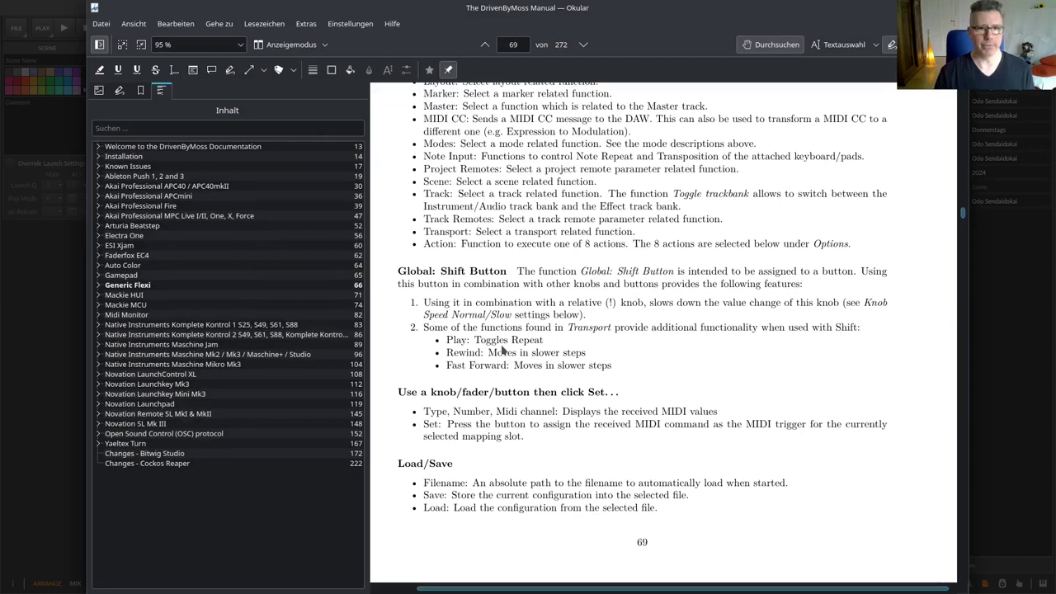
key(ctrl+q)
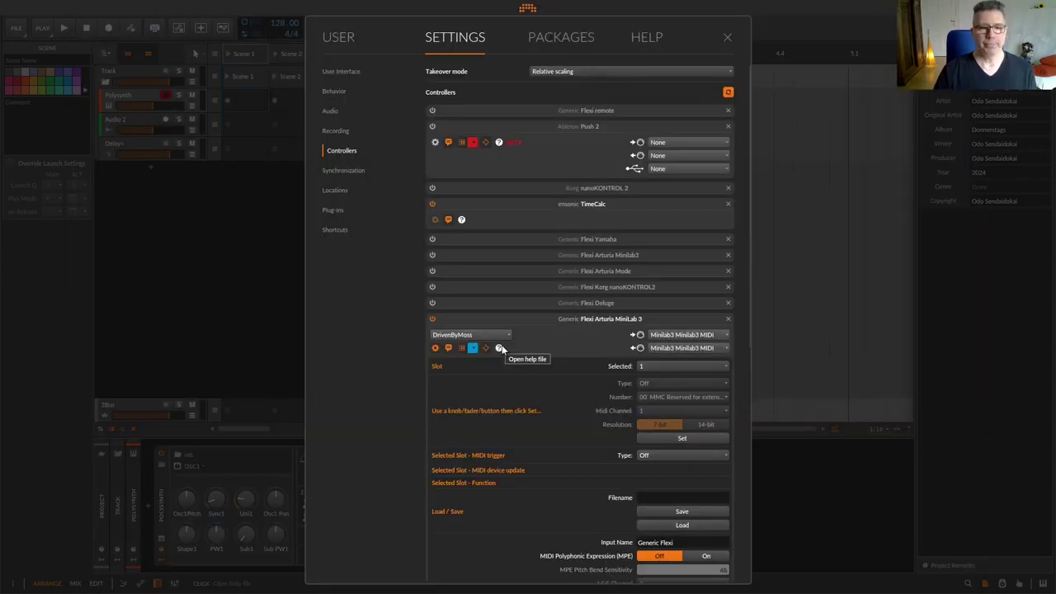
Step: Scroll down to the Flexi mapping options and look through the Selected slot numbers
scroll(502, 345, down, 1)
click(444, 329)
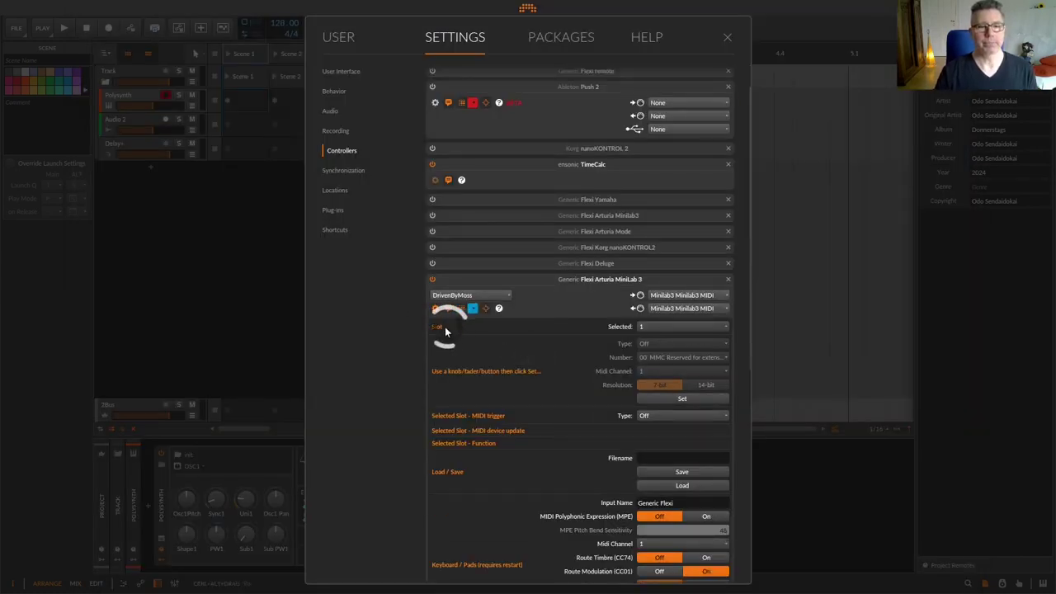
click(648, 327)
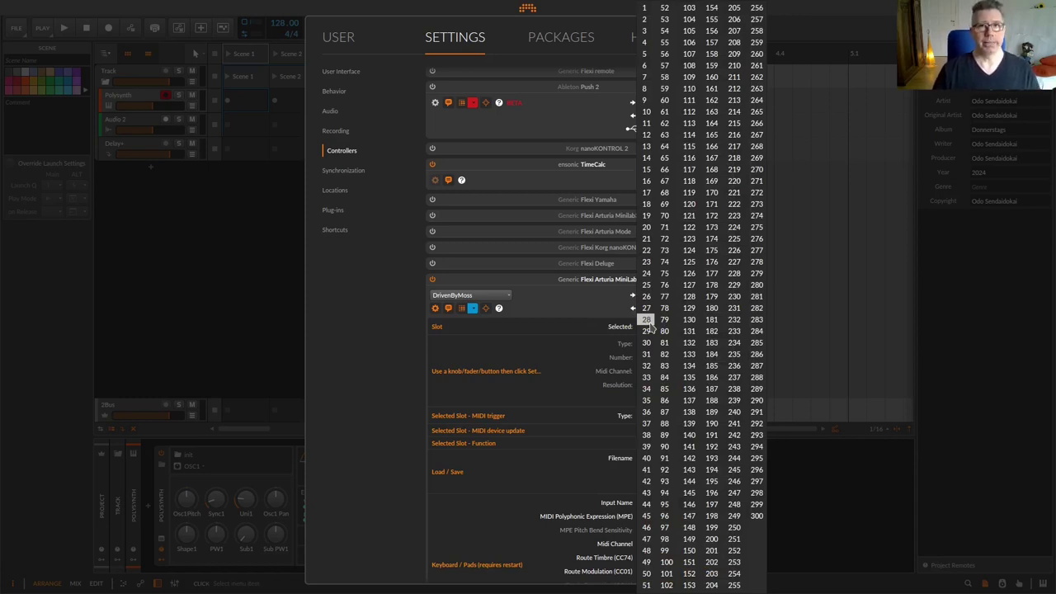
click(529, 333)
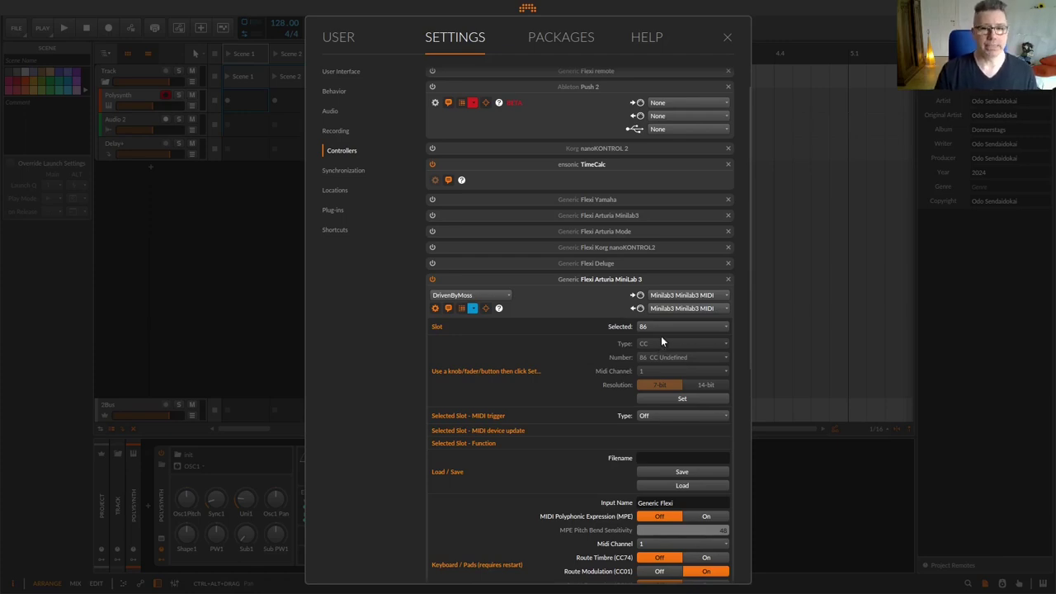
Step: Check the MIDI channel choices for the slot, keeping channel 1
click(657, 371)
click(654, 370)
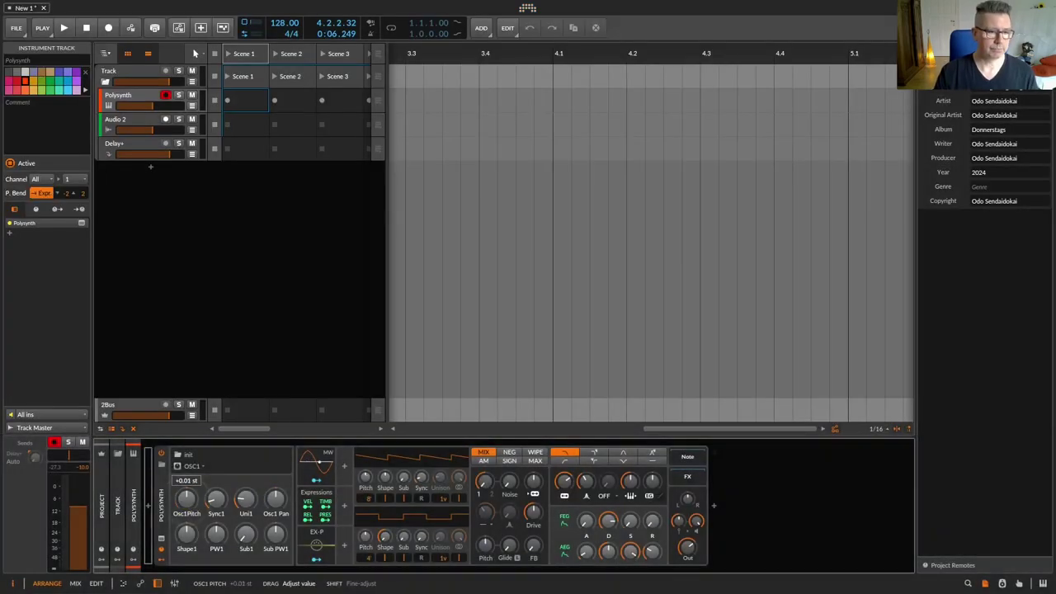
Step: Reopen Settings on the Controllers page and scroll down to the Flexi options
click(526, 10)
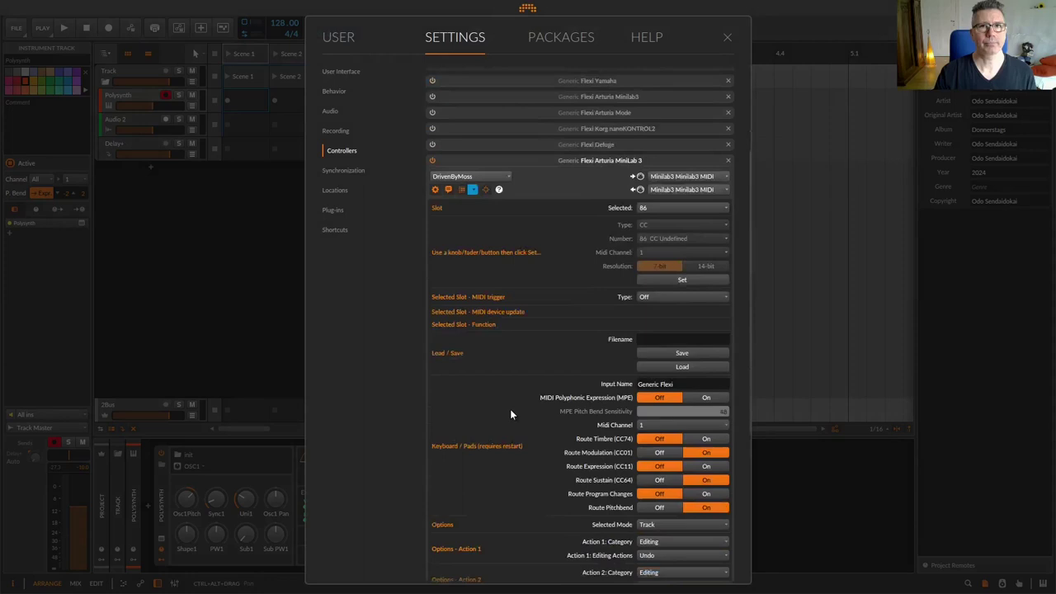
scroll(510, 408, down, 1)
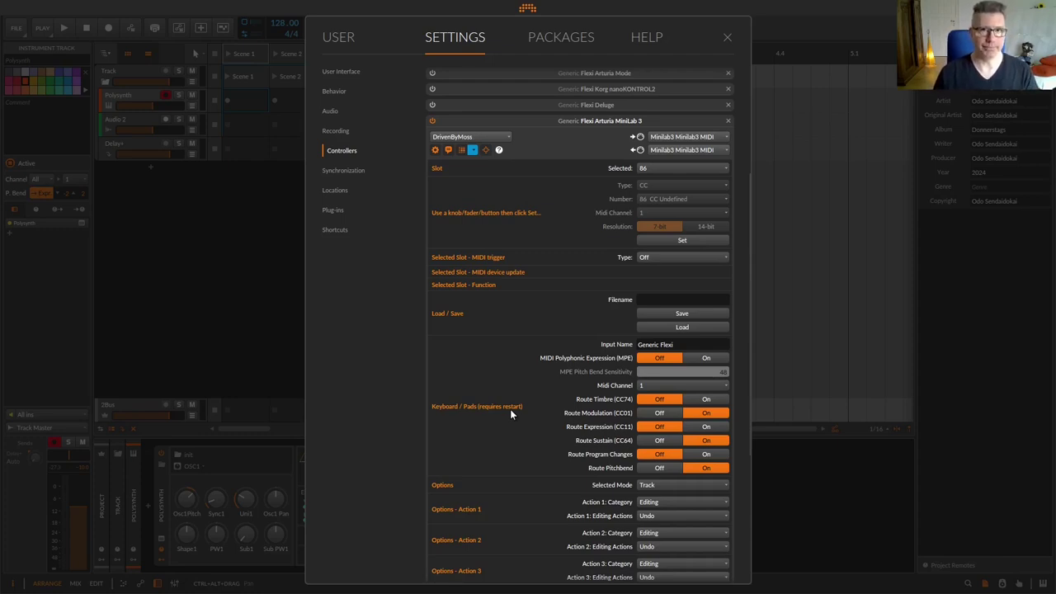
Step: Use Set to make the received CC 86 on channel 1 slot 86's trigger
click(669, 239)
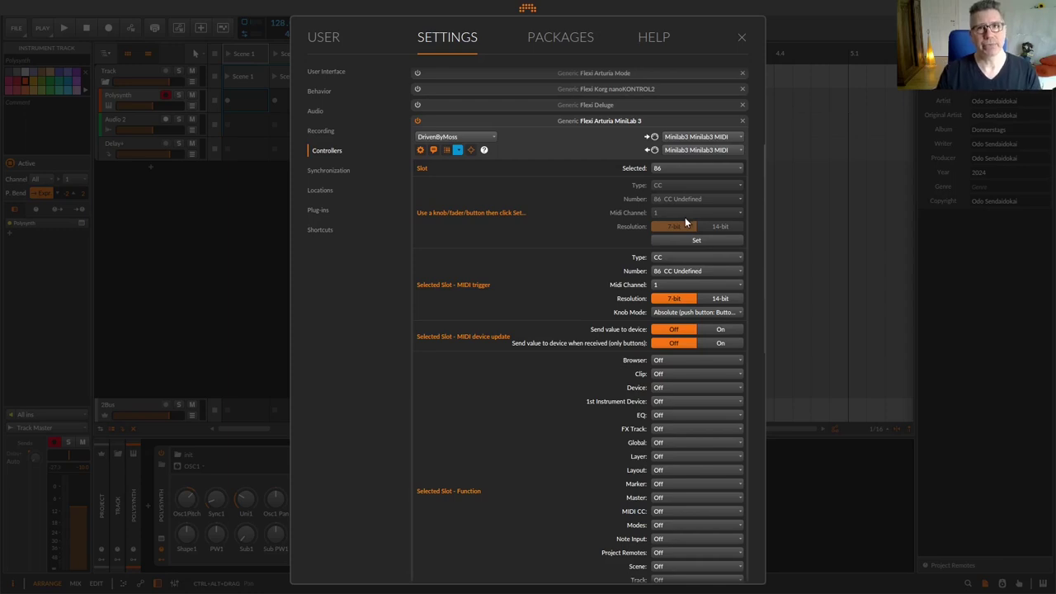
Step: Check slot 86's MIDI channel and knob mode, keeping channel 1 and Absolute
click(672, 285)
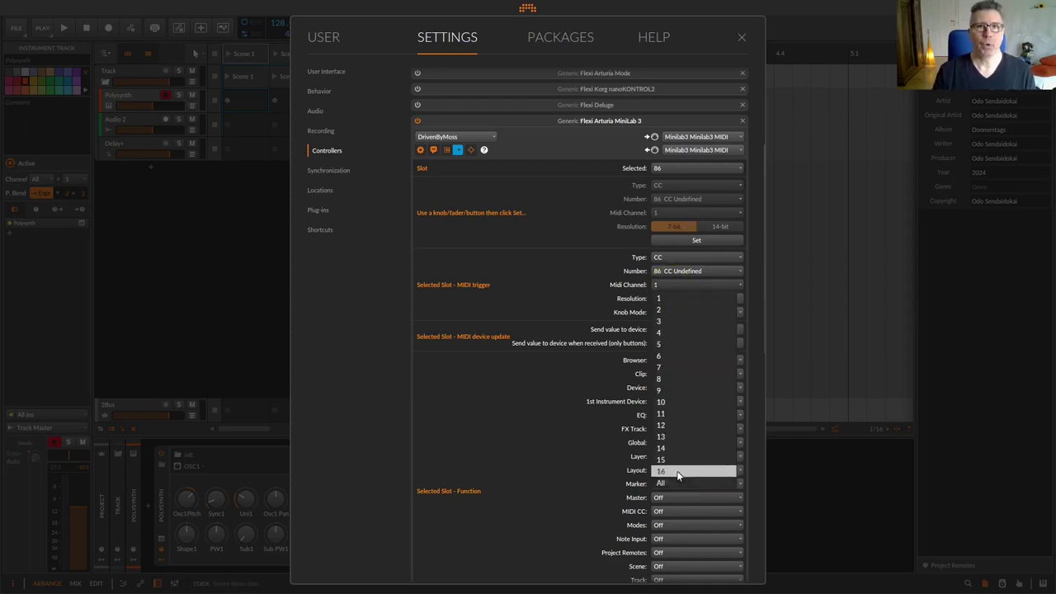
click(573, 310)
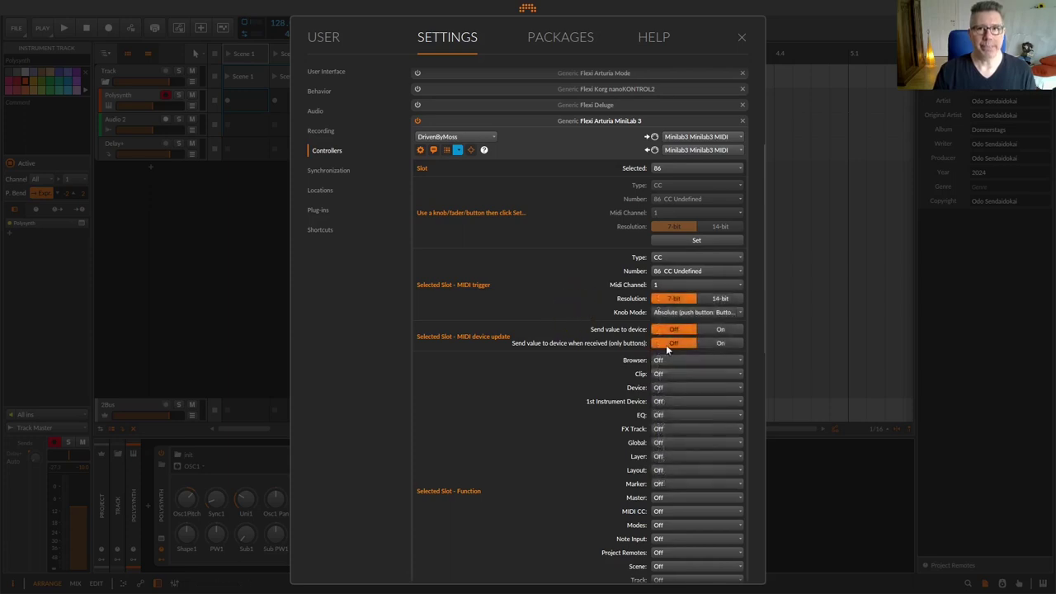
click(667, 312)
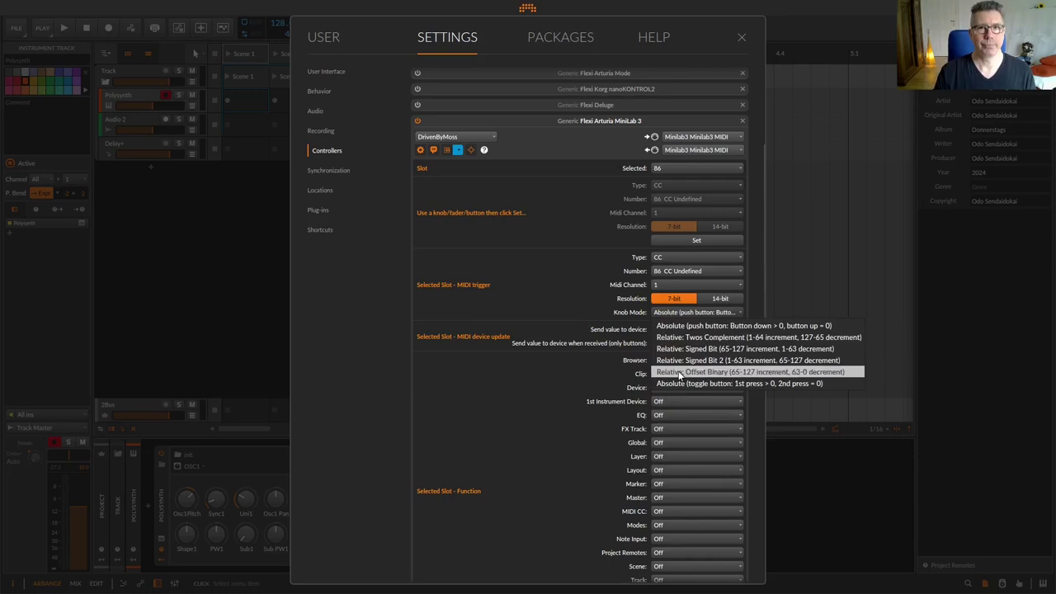
click(585, 318)
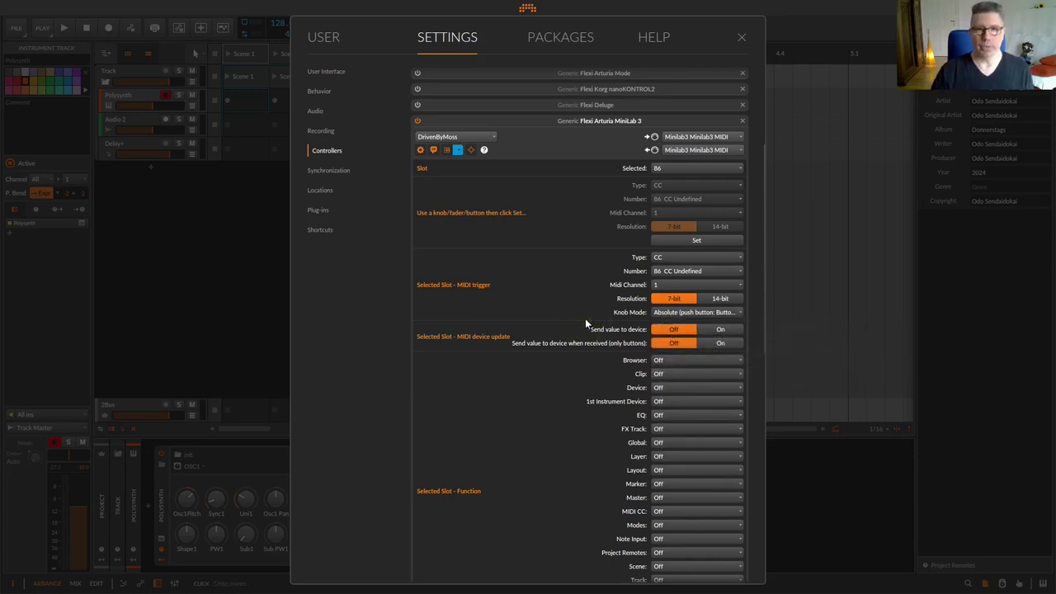
Step: Turn on 'Send value to device' and 'Send value to device when received (only buttons)'
scroll(585, 318, down, 3)
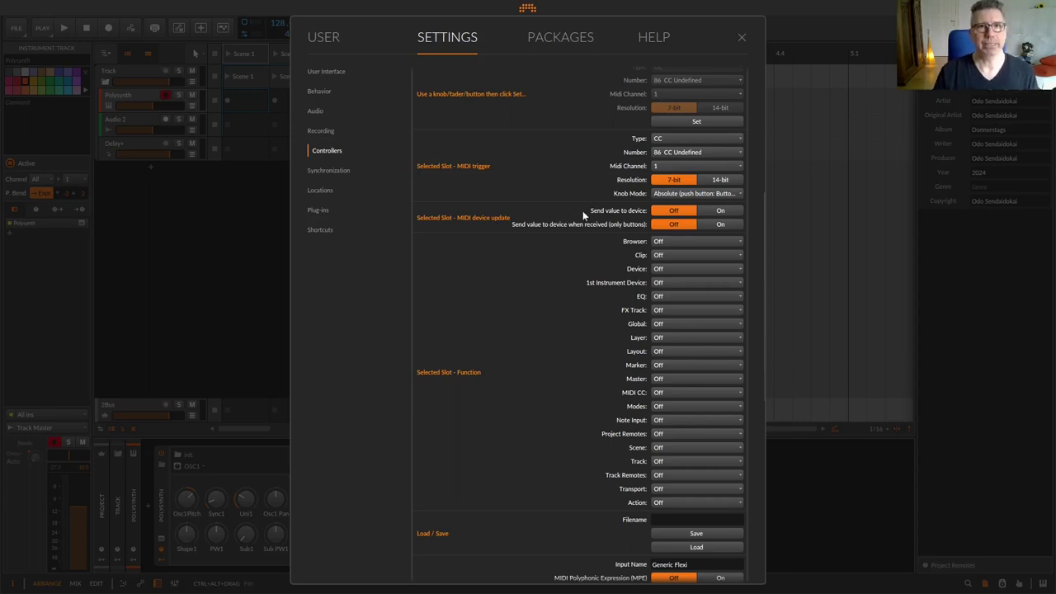
click(724, 211)
click(723, 225)
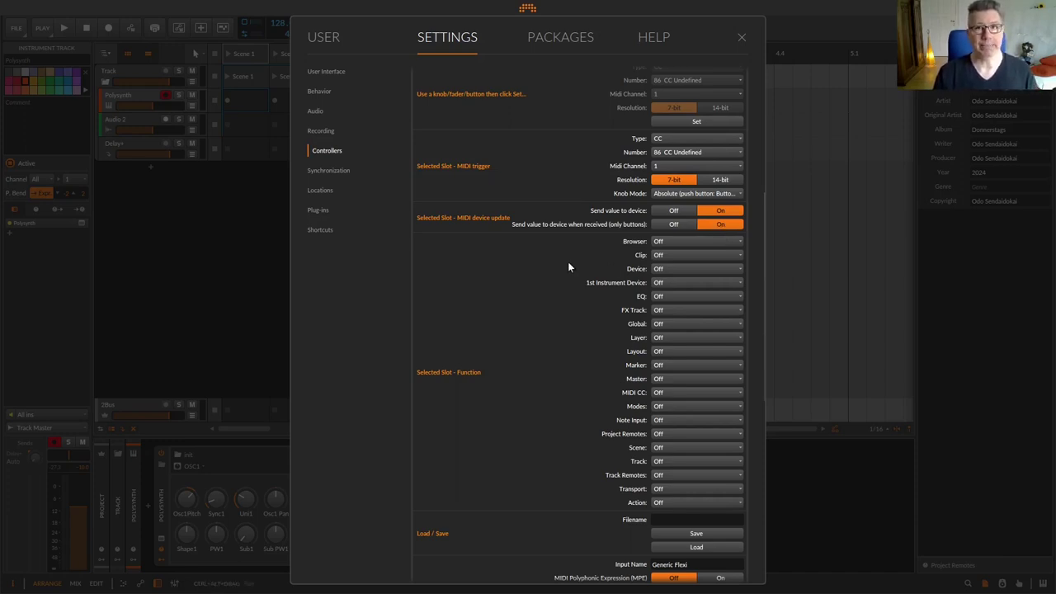
scroll(568, 267, down, 1)
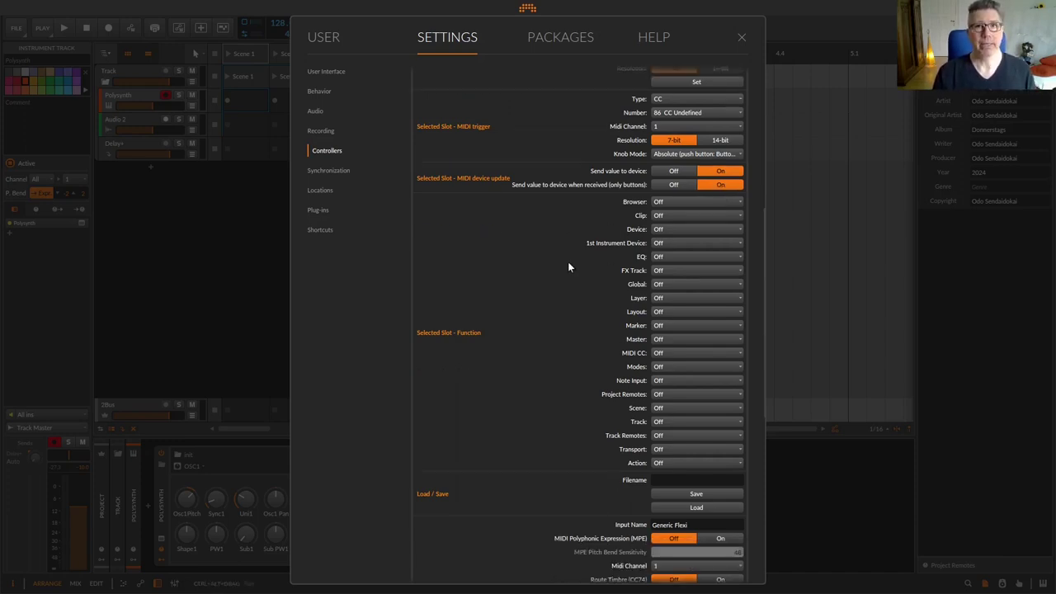
click(677, 200)
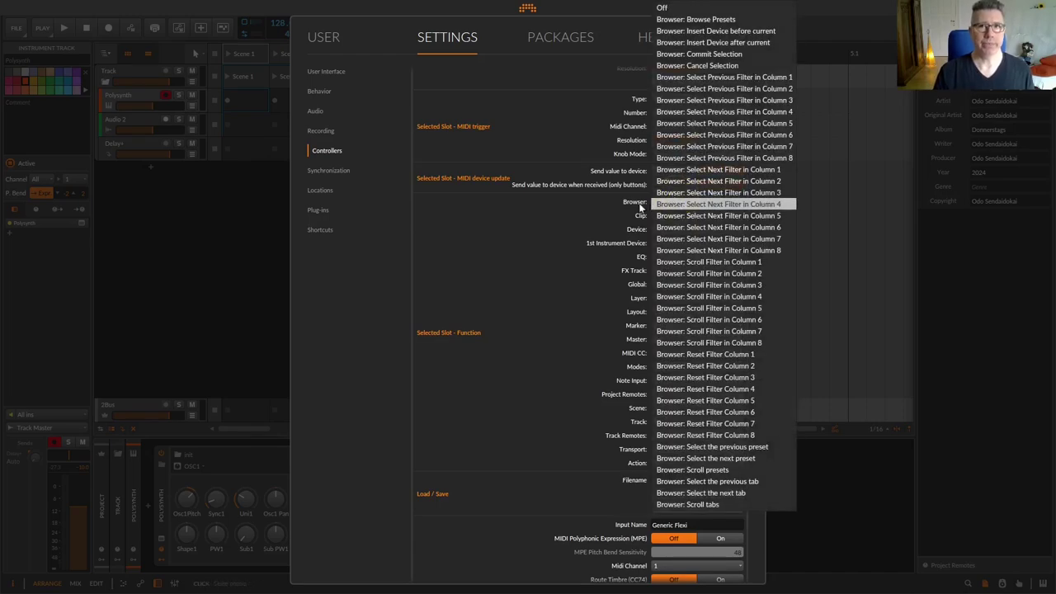
click(582, 205)
click(718, 229)
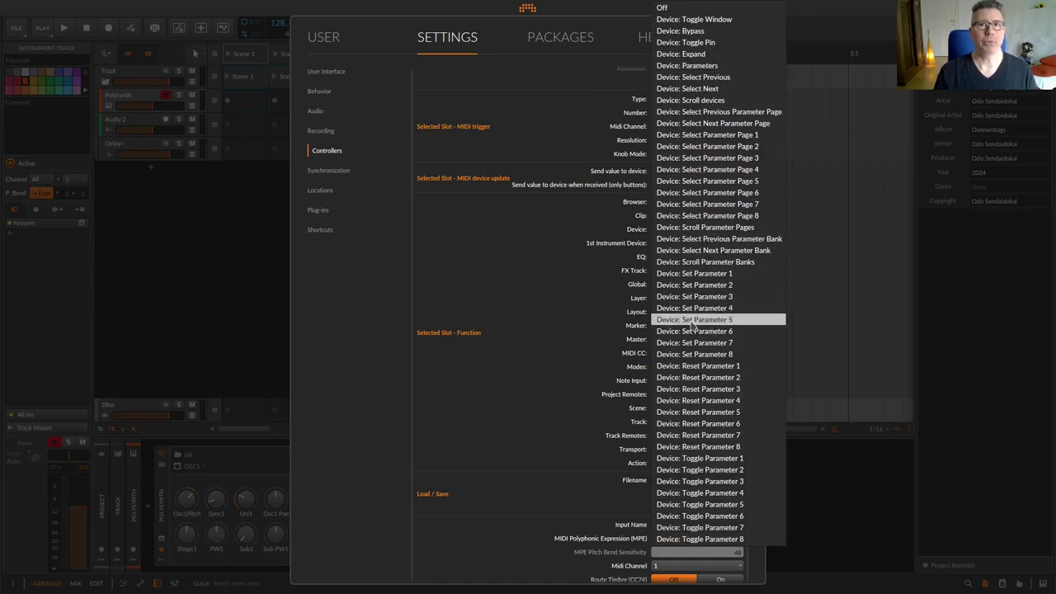
click(570, 302)
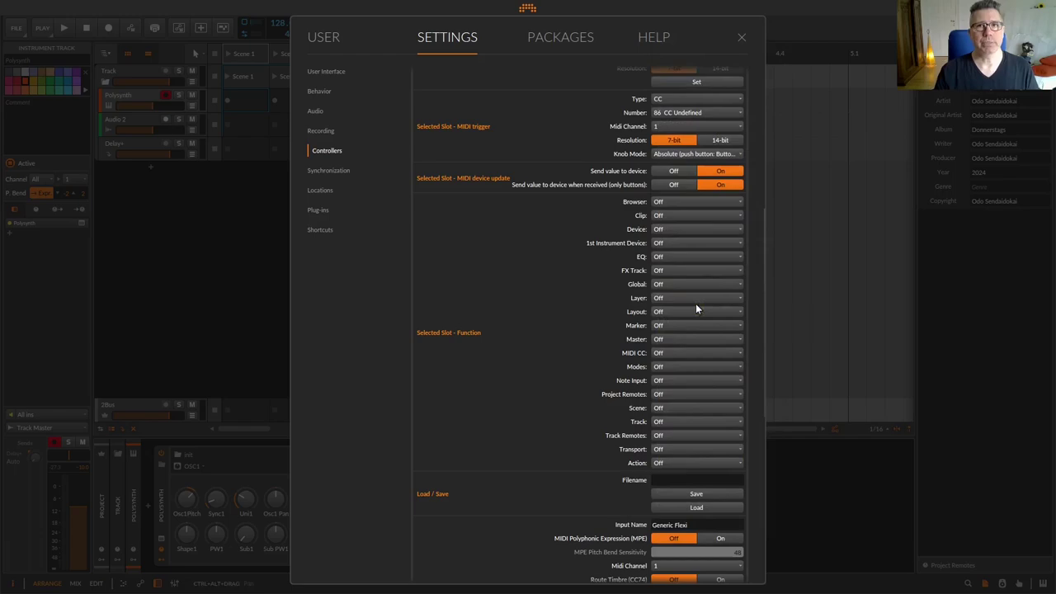
click(696, 301)
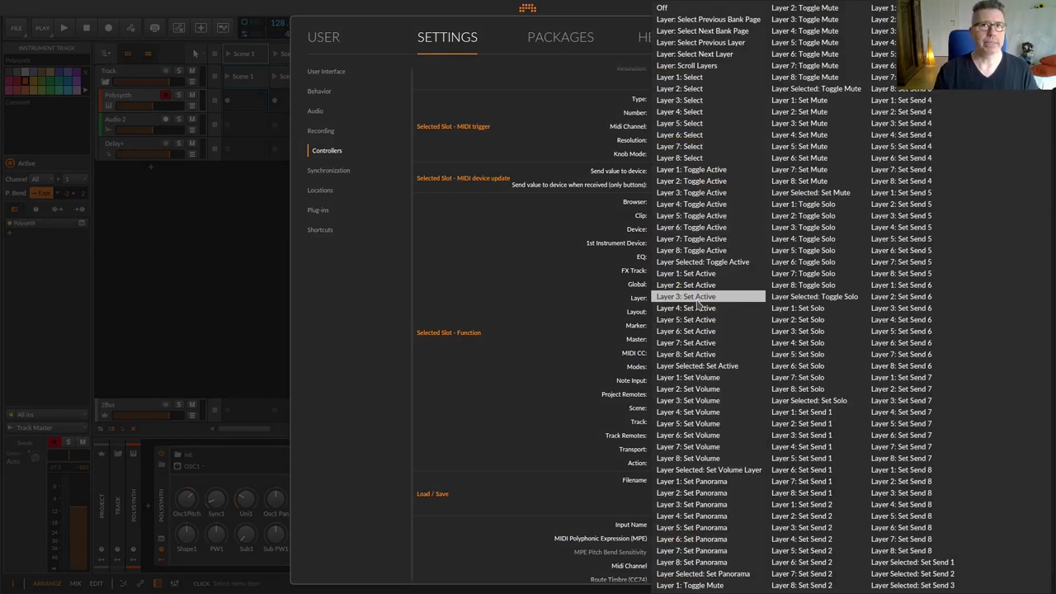
click(537, 288)
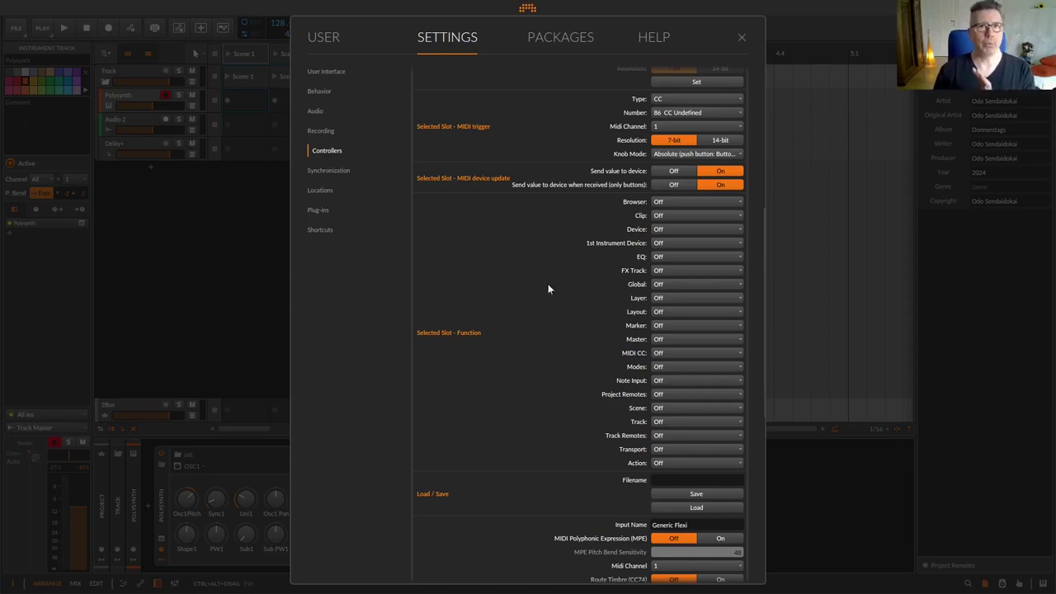
Step: Review the Modes and Action function lists in the Flexi options without changing them
click(656, 369)
click(707, 122)
scroll(526, 348, down, 5)
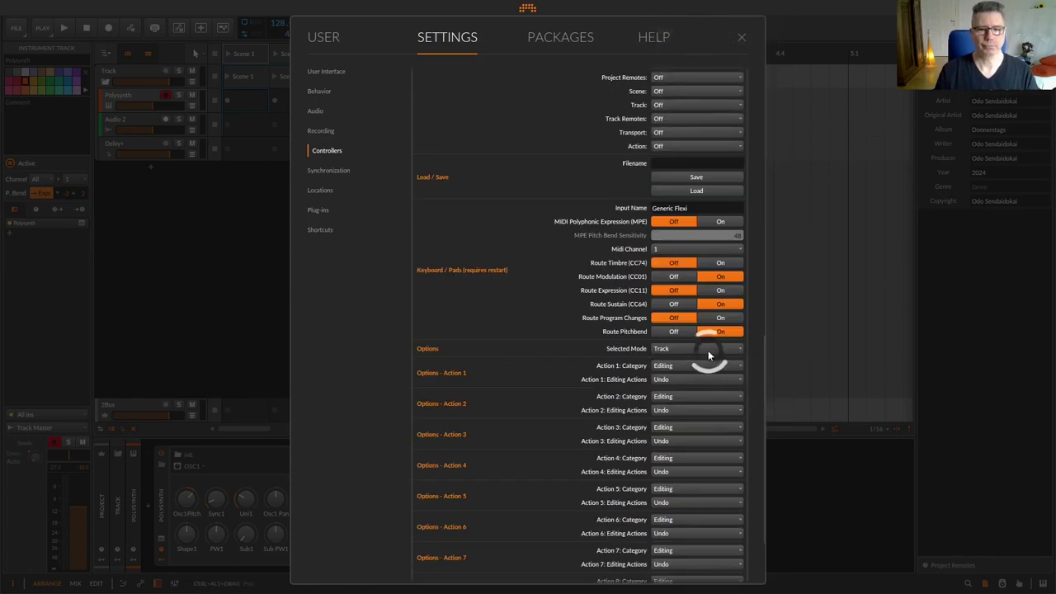
scroll(568, 307, up, 3)
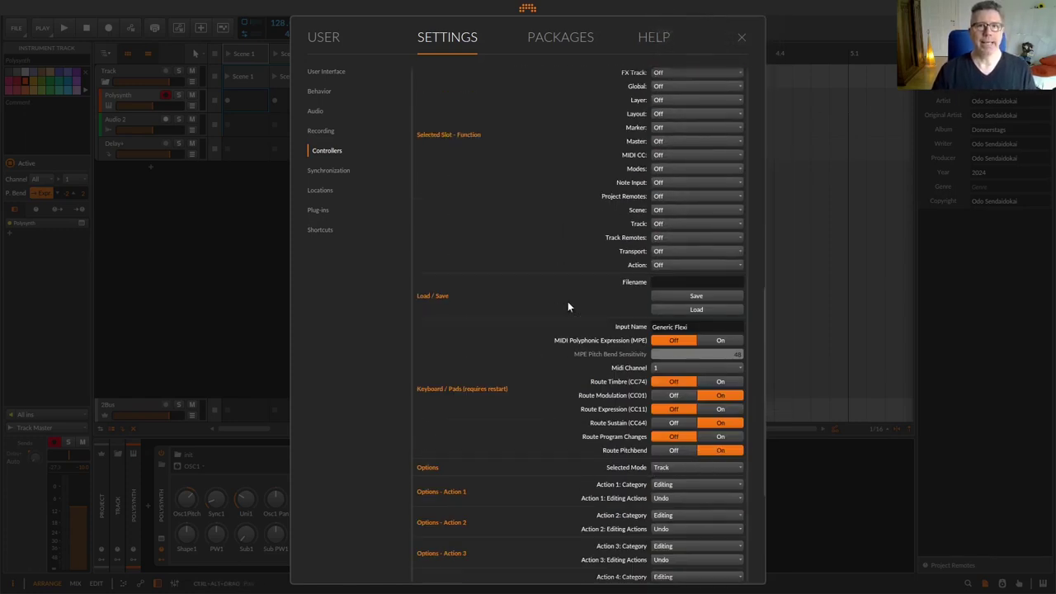
click(675, 265)
click(682, 358)
scroll(555, 217, down, 5)
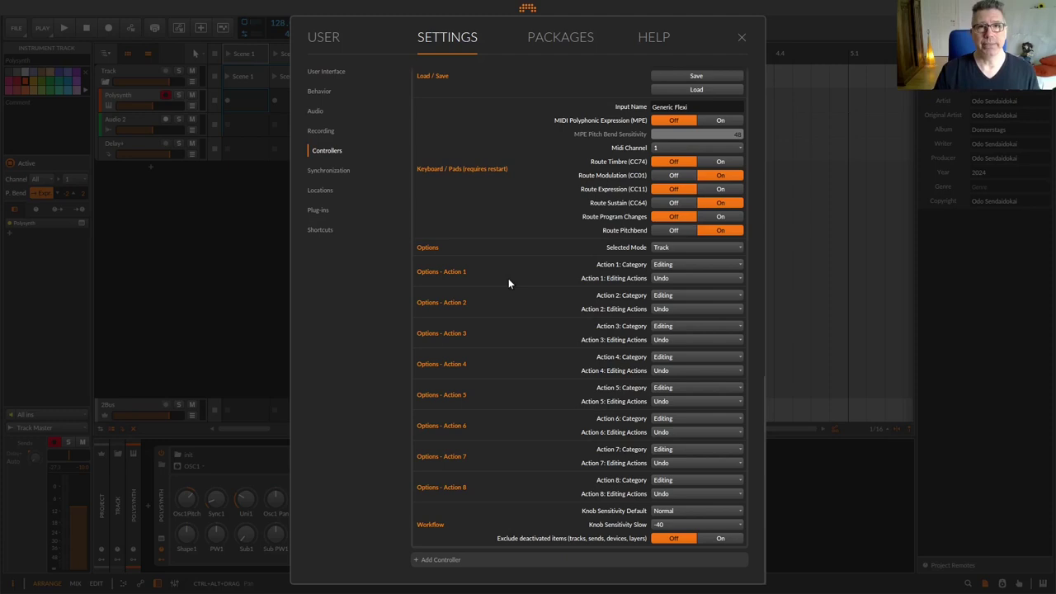
scroll(508, 281, up, 4)
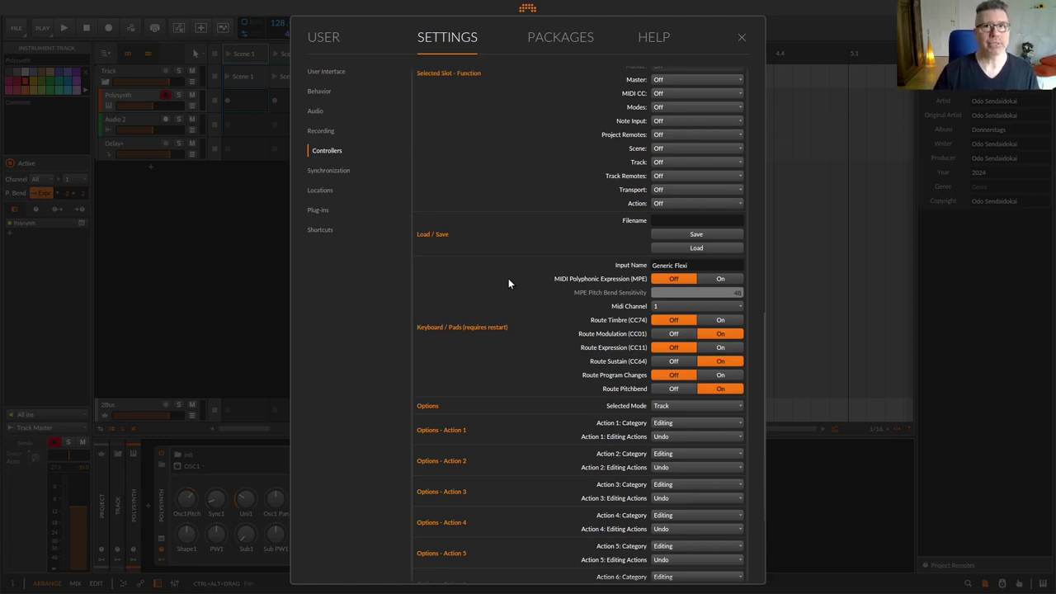
scroll(508, 281, down, 4)
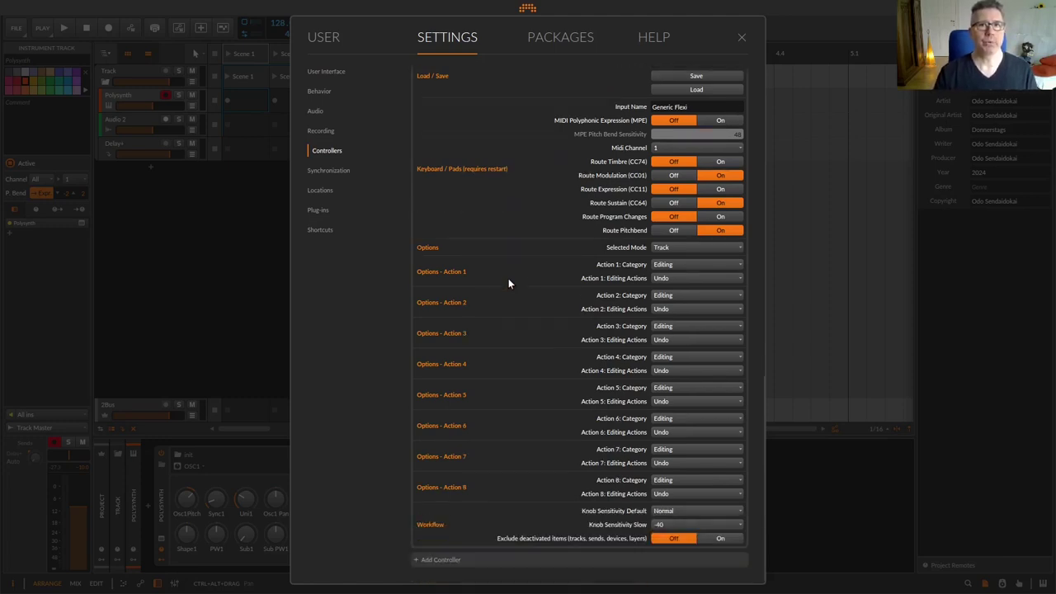
Step: Keep Selected Mode on Track and set Action 1's category to Arranger
click(677, 248)
click(677, 260)
click(678, 264)
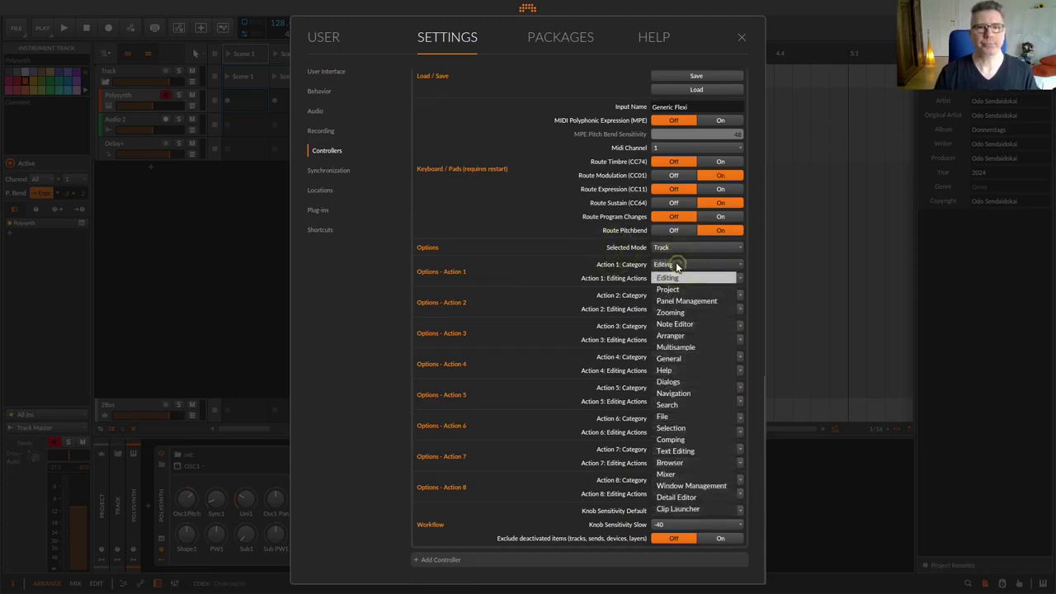
click(675, 335)
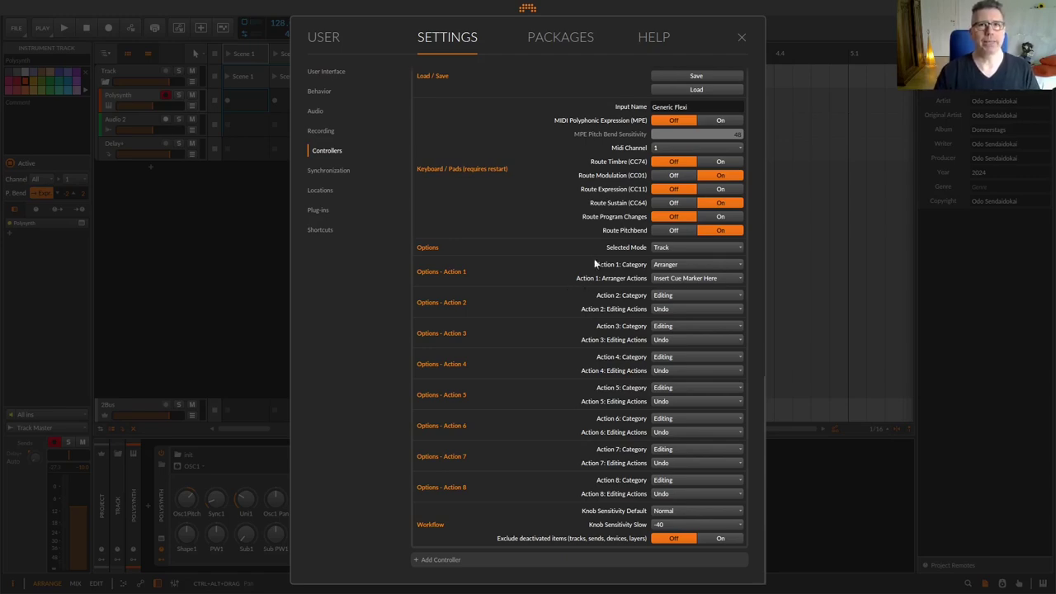
Step: Highlight the first line of item 1 on page 69 of the DrivenByMoss manual, then return to Bitwig
key(alt+Tab)
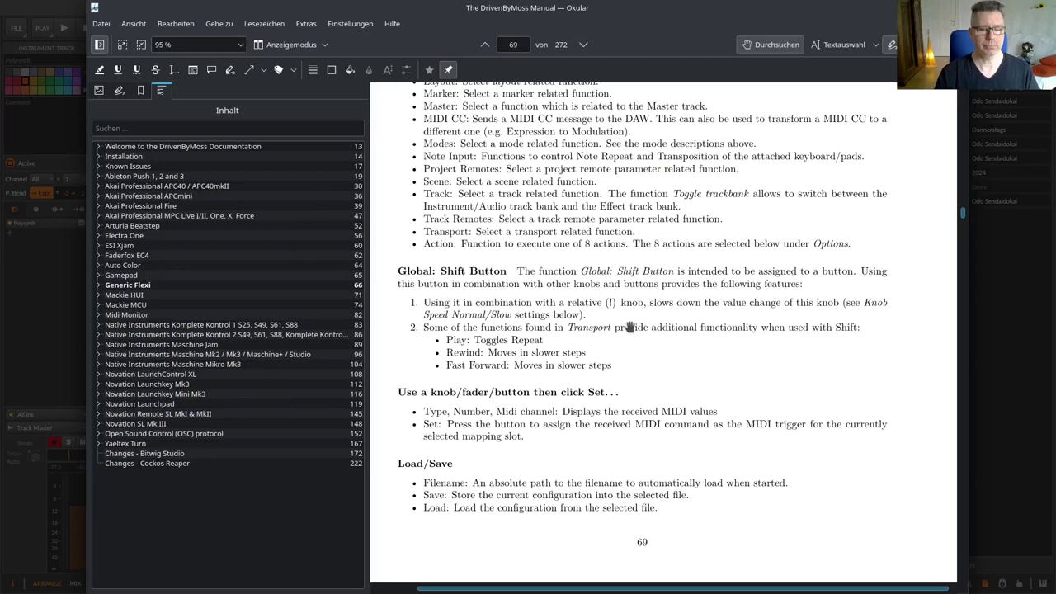
key(alt+1)
drag(423, 302, 699, 302)
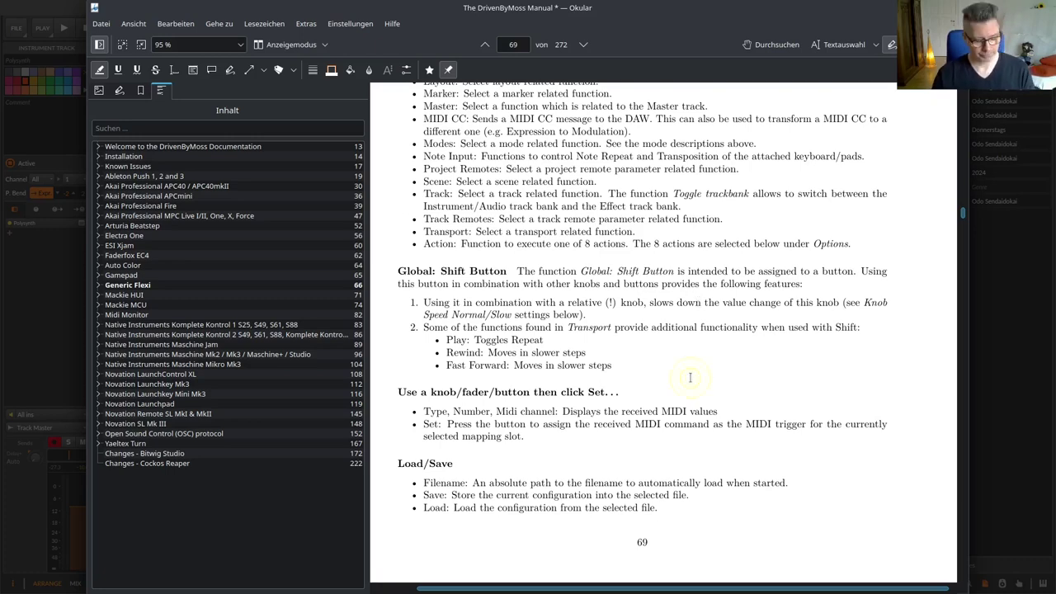
key(alt+Tab)
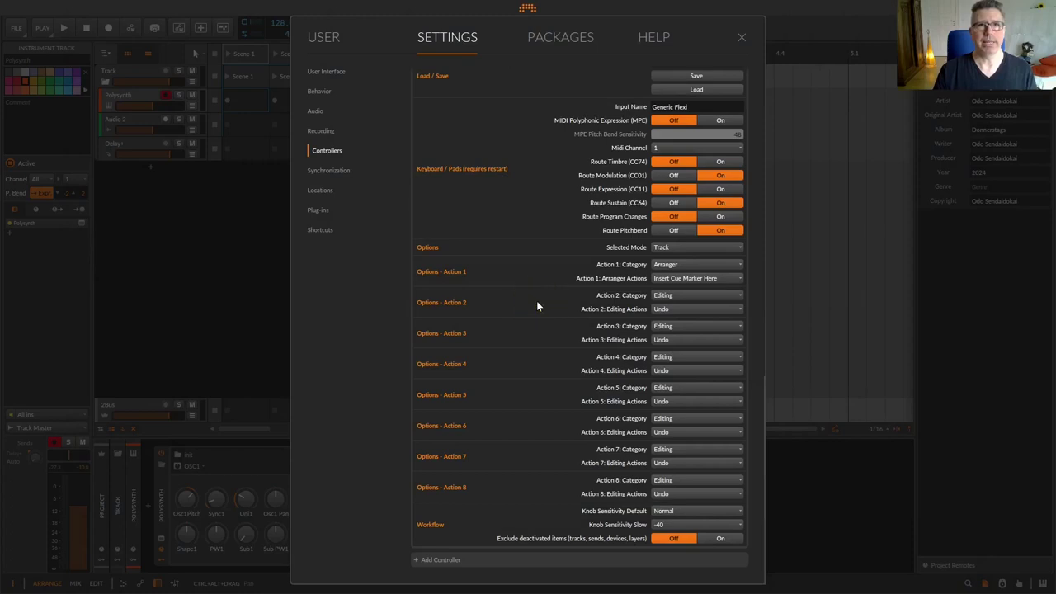
Step: Save the Flexi settings from the Load/Save section under the name TestScript2
scroll(536, 306, up, 5)
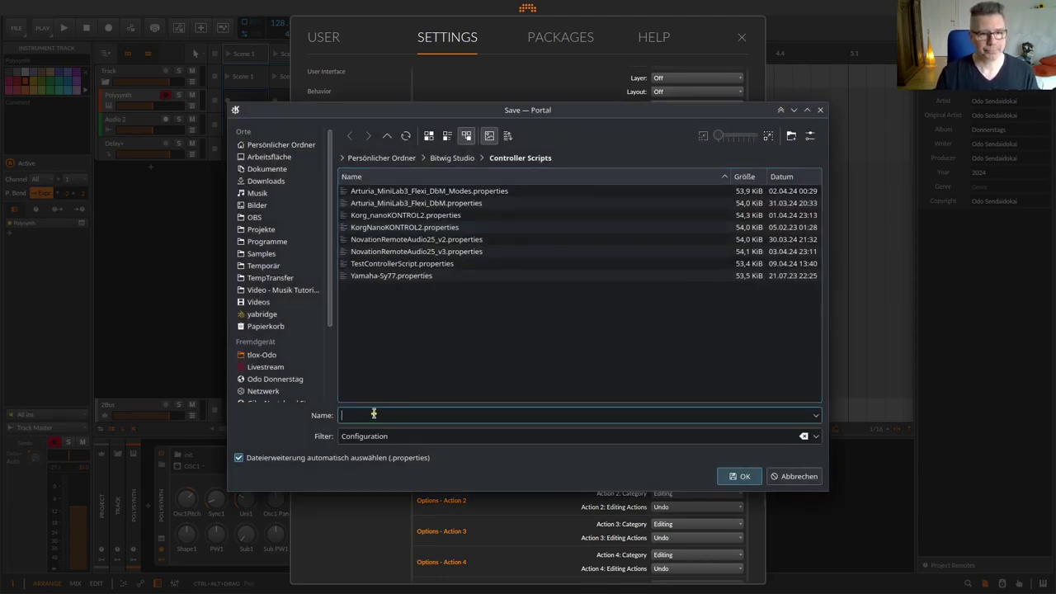
text(TestScrip)
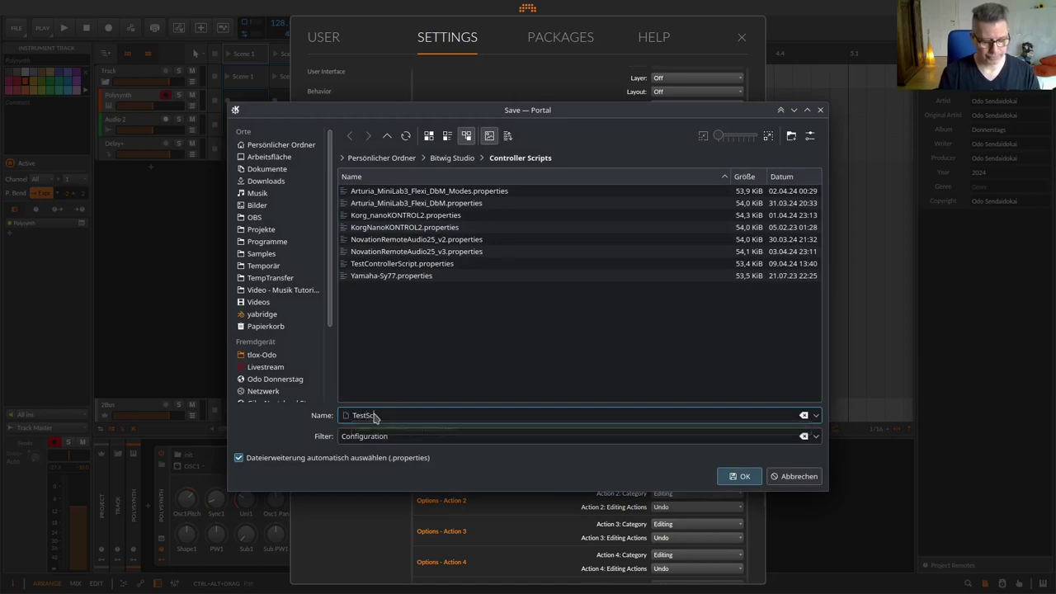
text(t2)
key(Return)
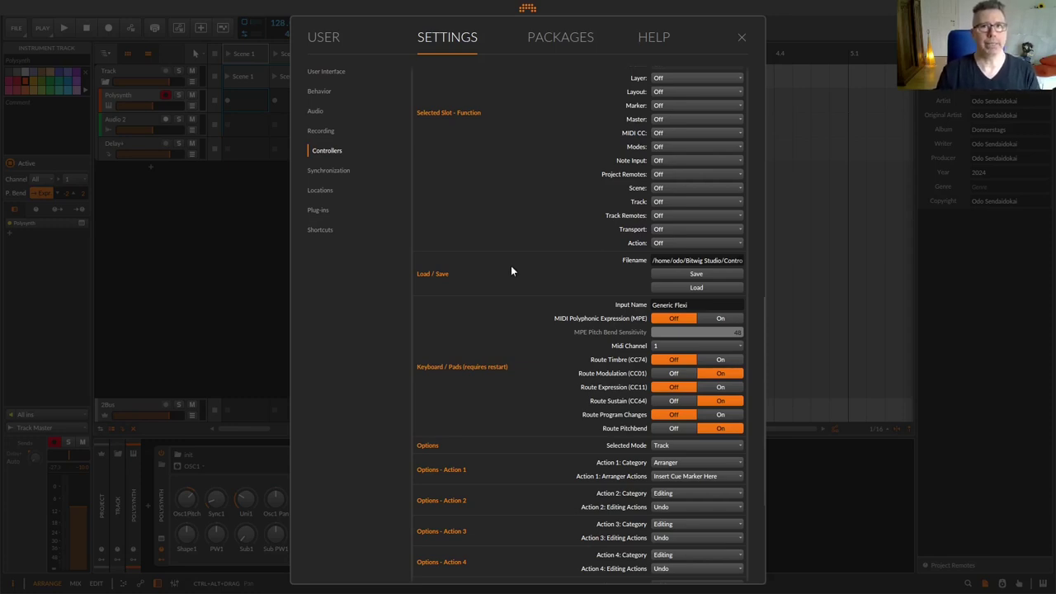
scroll(512, 270, down, 1)
scroll(512, 270, up, 9)
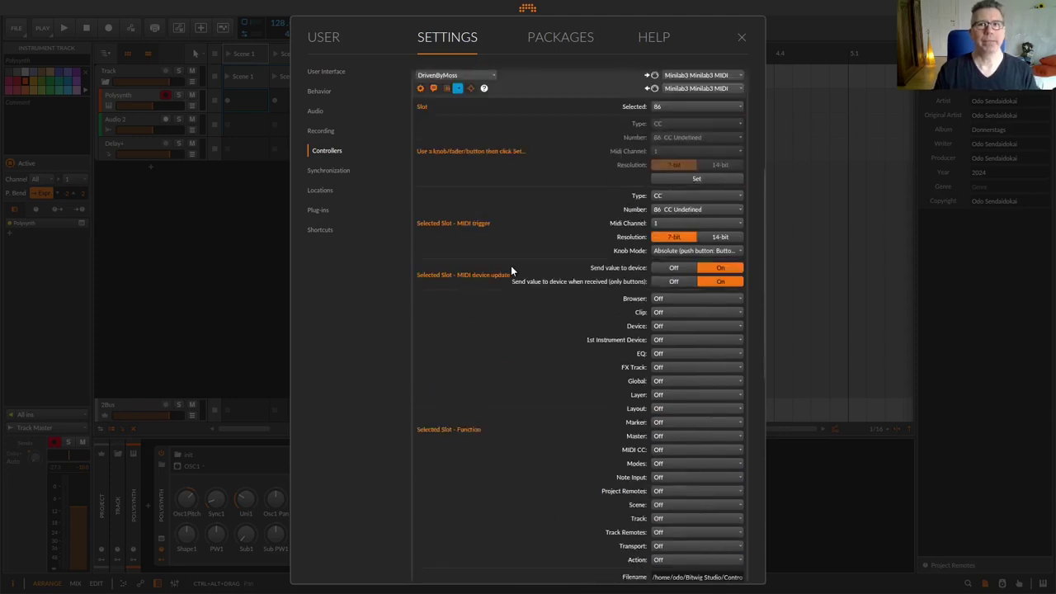
scroll(512, 270, up, 3)
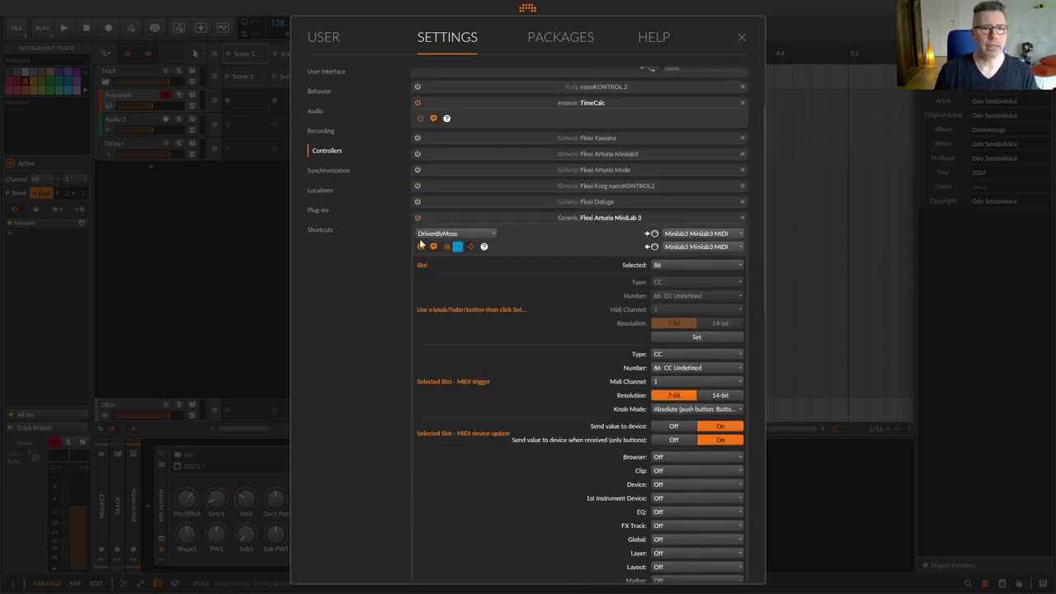
click(413, 217)
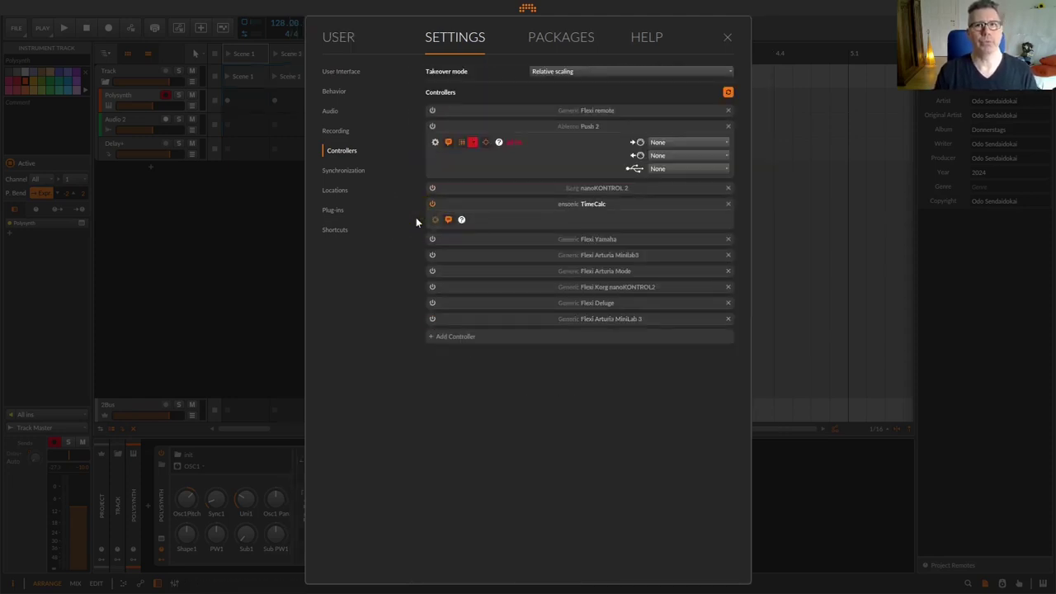
click(432, 319)
scroll(500, 419, down, 5)
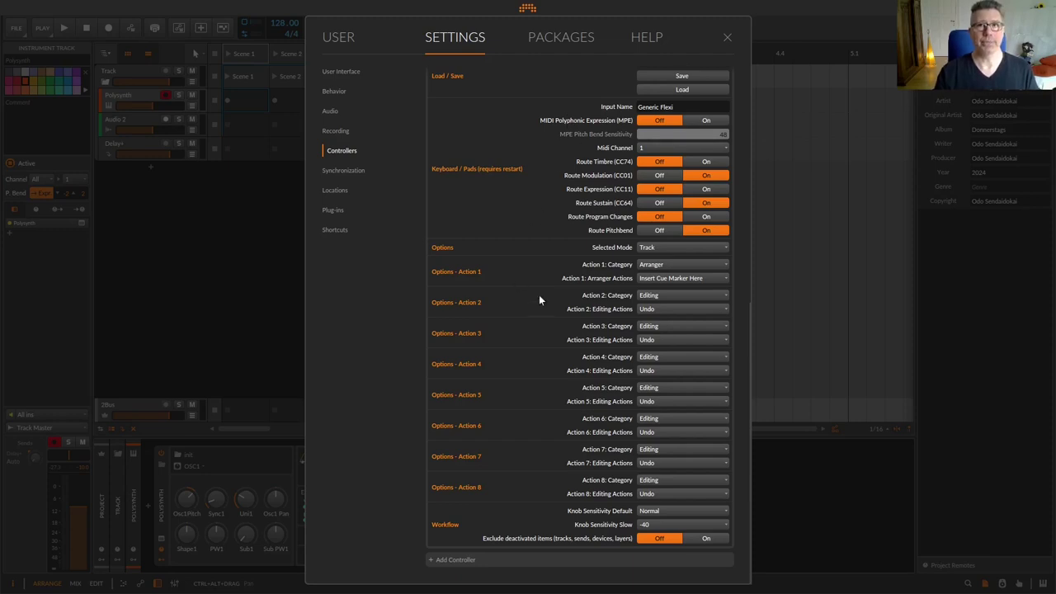
click(504, 204)
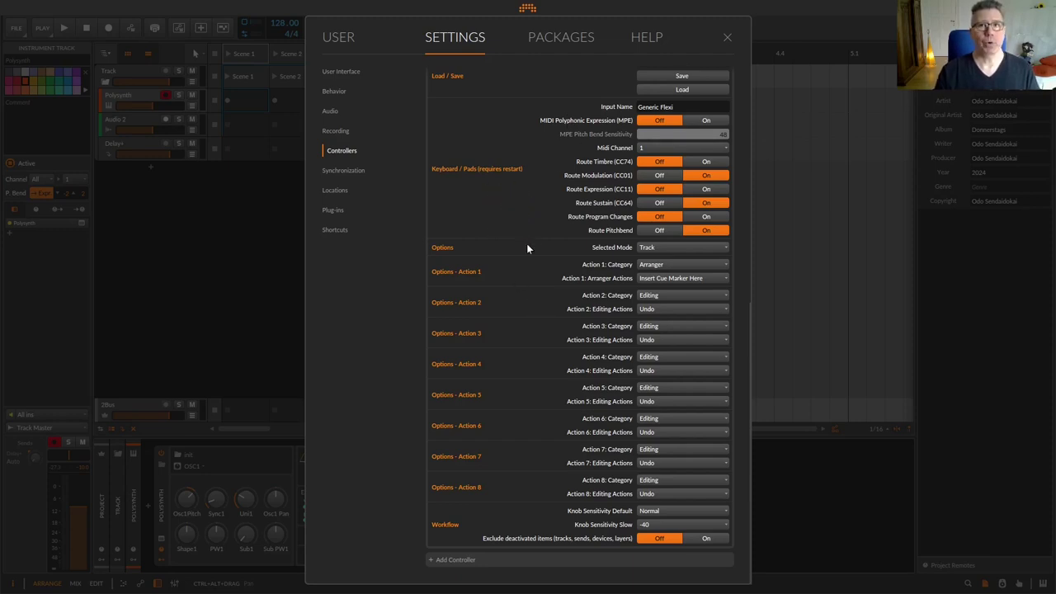